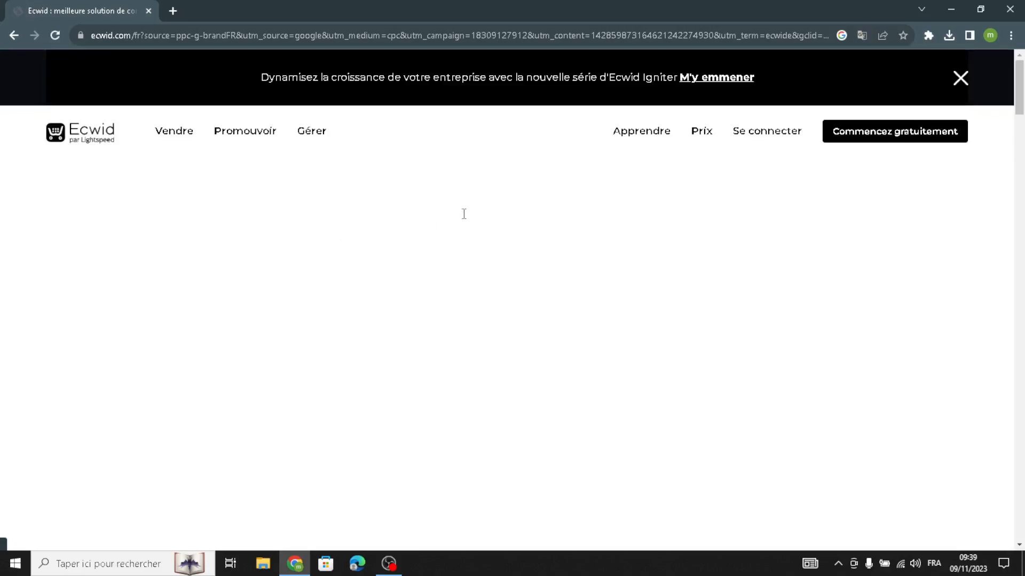
# Translate the Ecwid home page into English and dismiss the translation popup.
pyautogui.rightClick(485, 207)
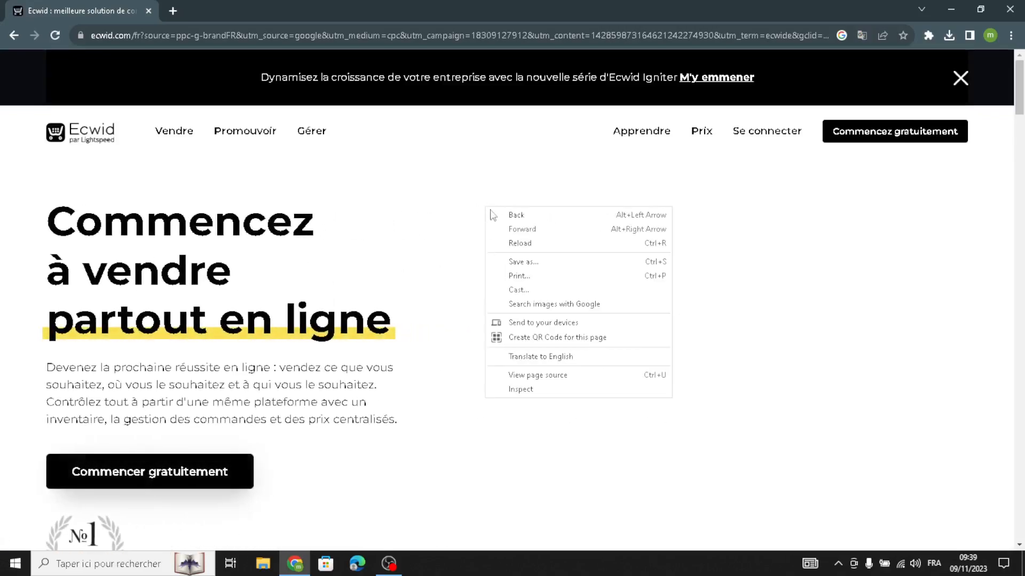
pyautogui.click(530, 359)
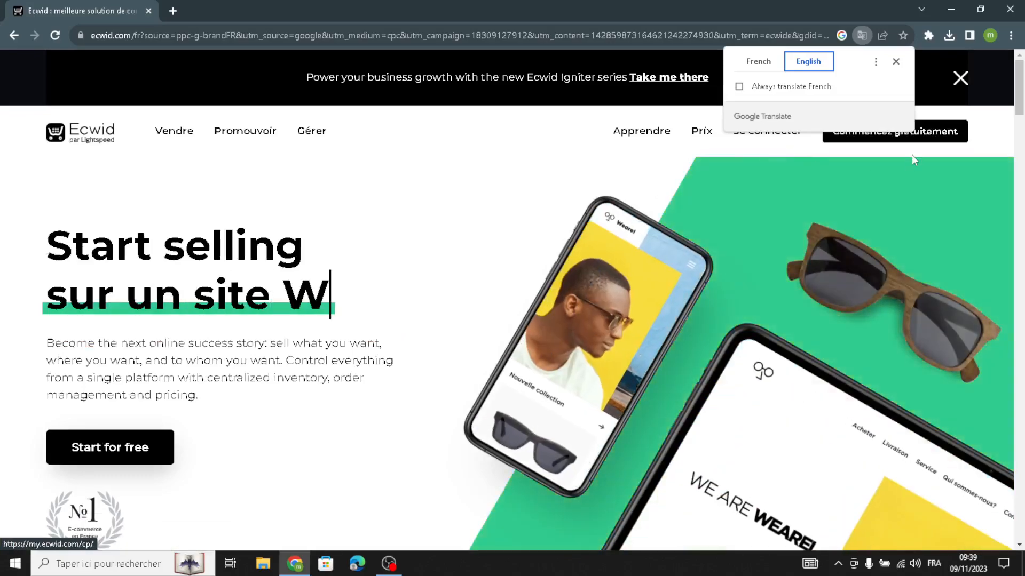
pyautogui.click(895, 62)
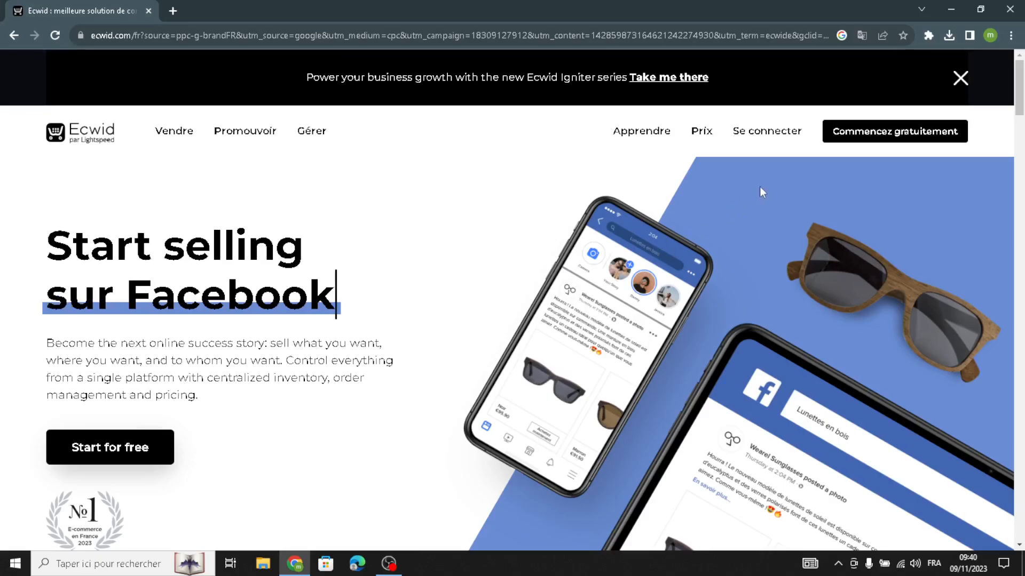
# Open the store control panel and translate it into English.
pyautogui.click(827, 134)
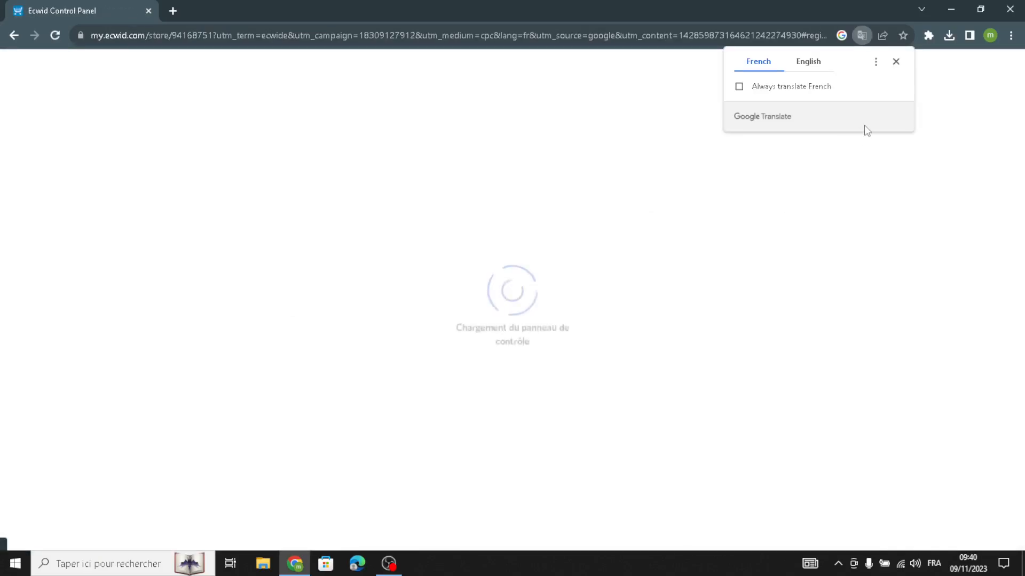
pyautogui.click(808, 61)
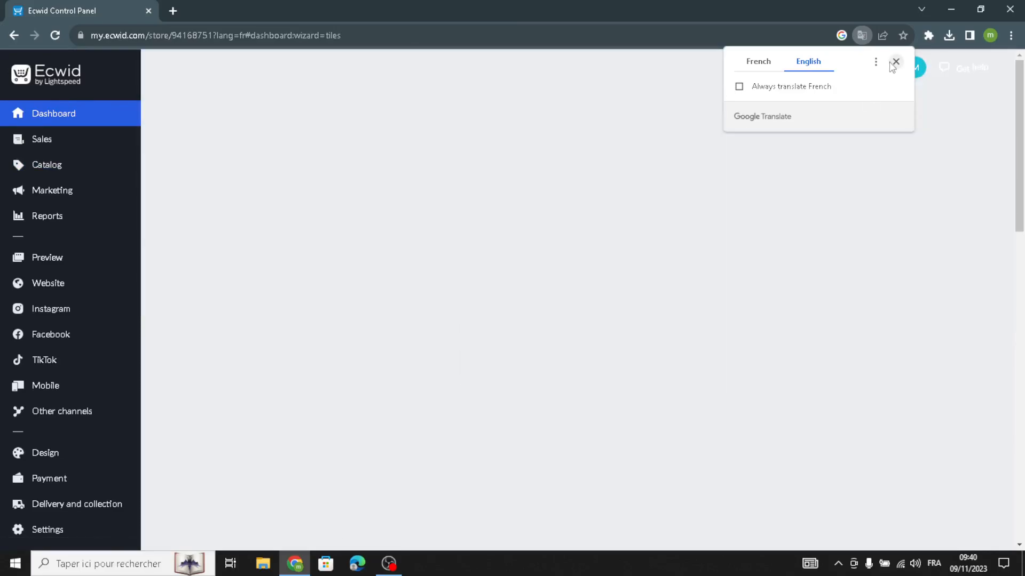
pyautogui.click(896, 62)
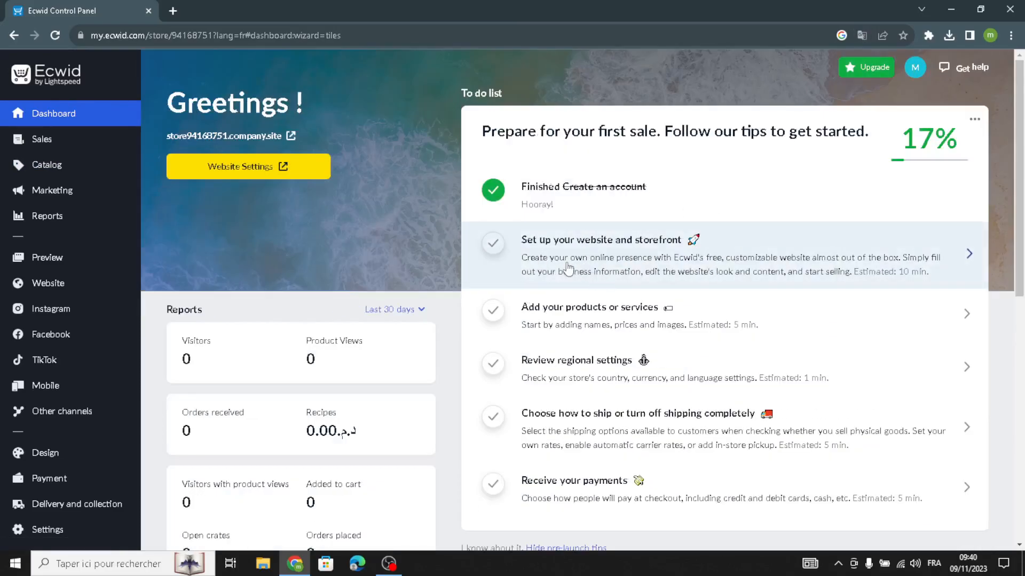
# Open the website and storefront setup editor and go to the site templates gallery.
pyautogui.click(766, 244)
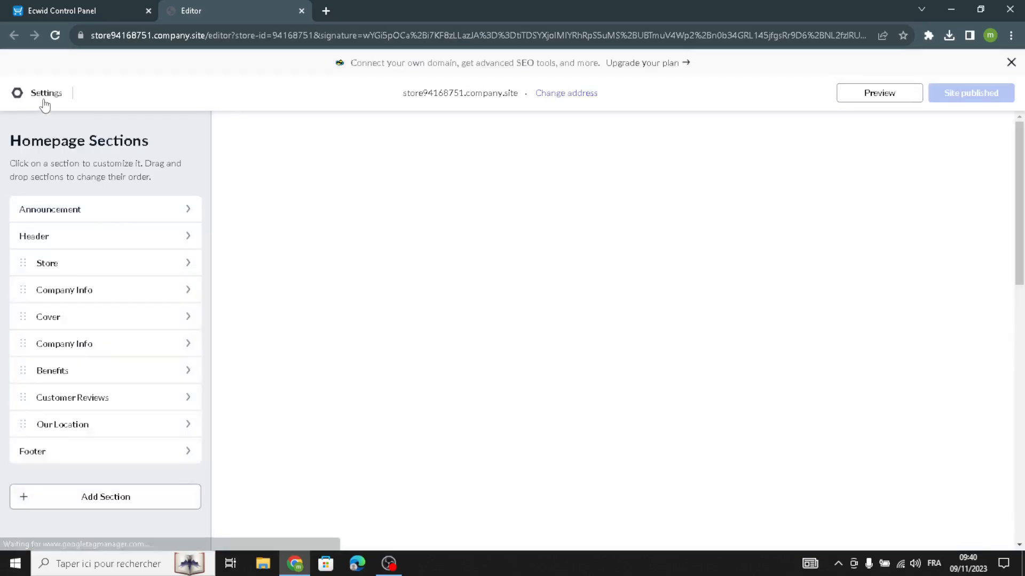
pyautogui.click(44, 101)
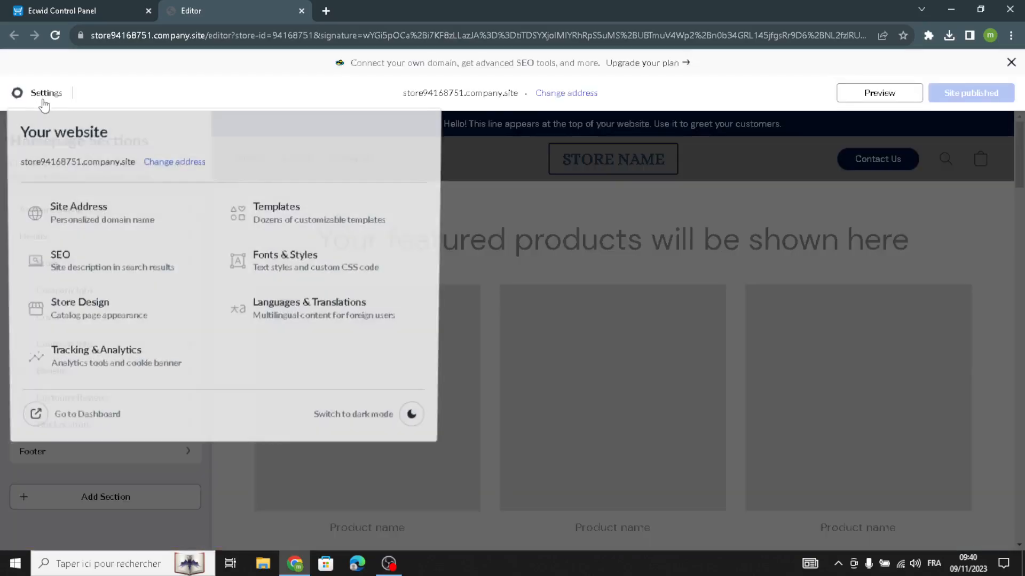
pyautogui.click(292, 223)
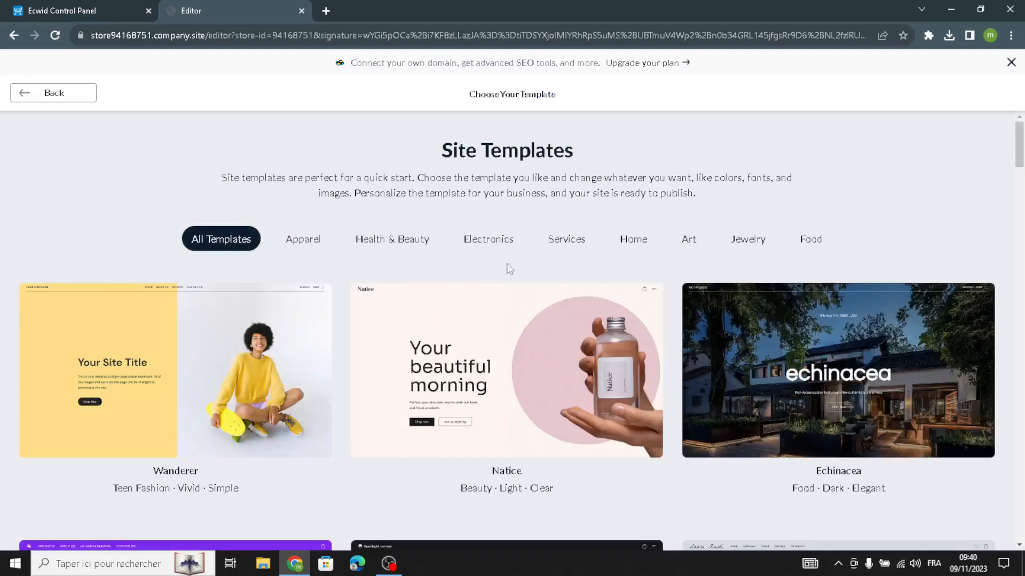
# Browse the Health & Beauty templates and apply the Curls template to the site.
pyautogui.click(385, 241)
pyautogui.scroll(-2, 352, 325)
pyautogui.scroll(-5, 357, 342)
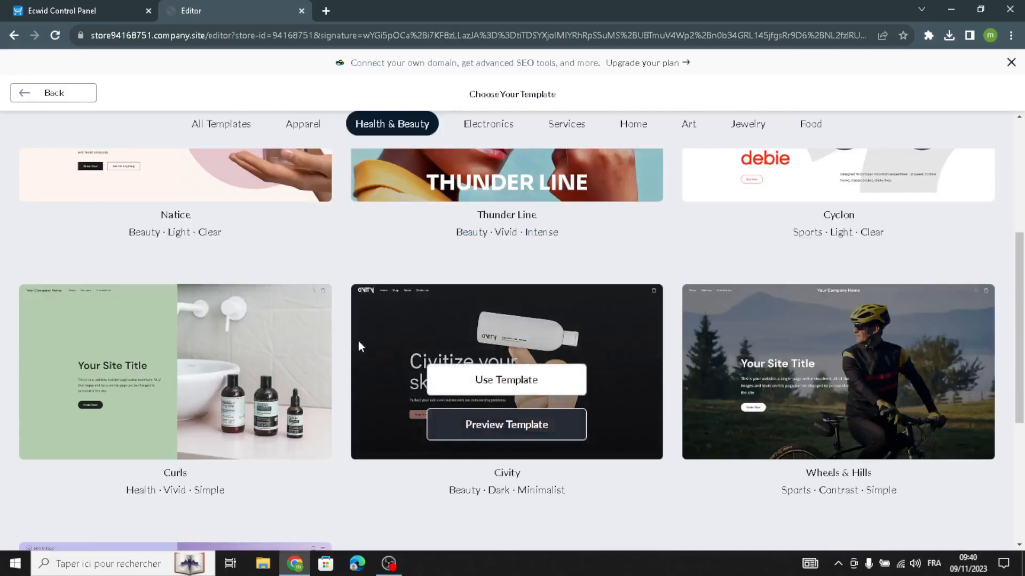
pyautogui.scroll(3, 278, 408)
pyautogui.scroll(6, 278, 410)
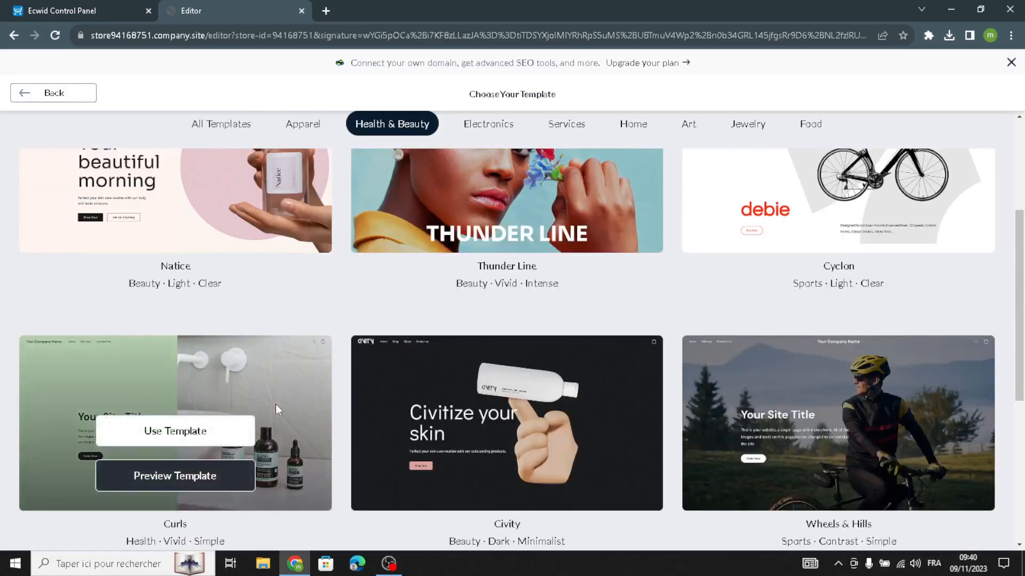
pyautogui.scroll(-10, 324, 406)
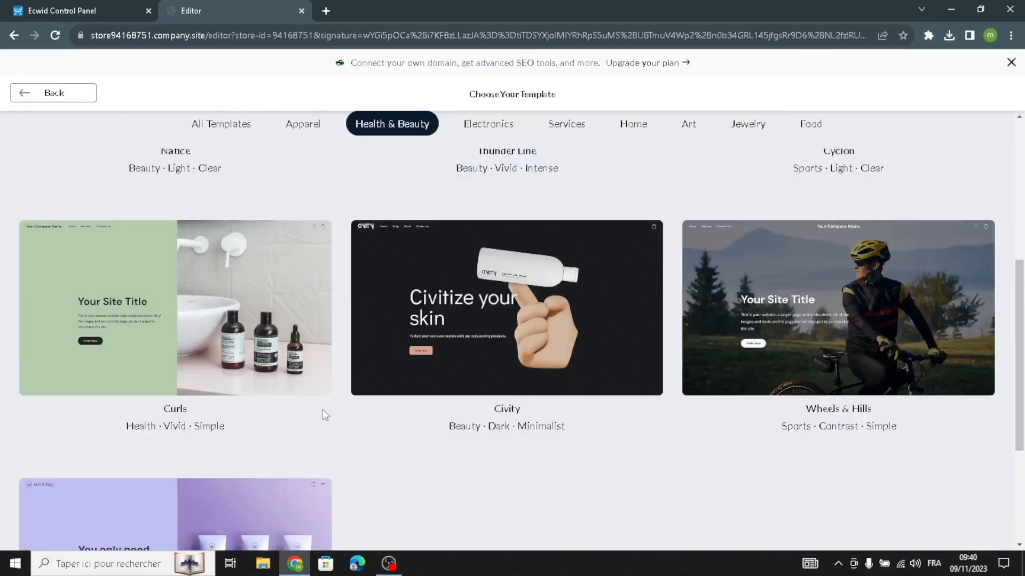
pyautogui.scroll(6, 434, 428)
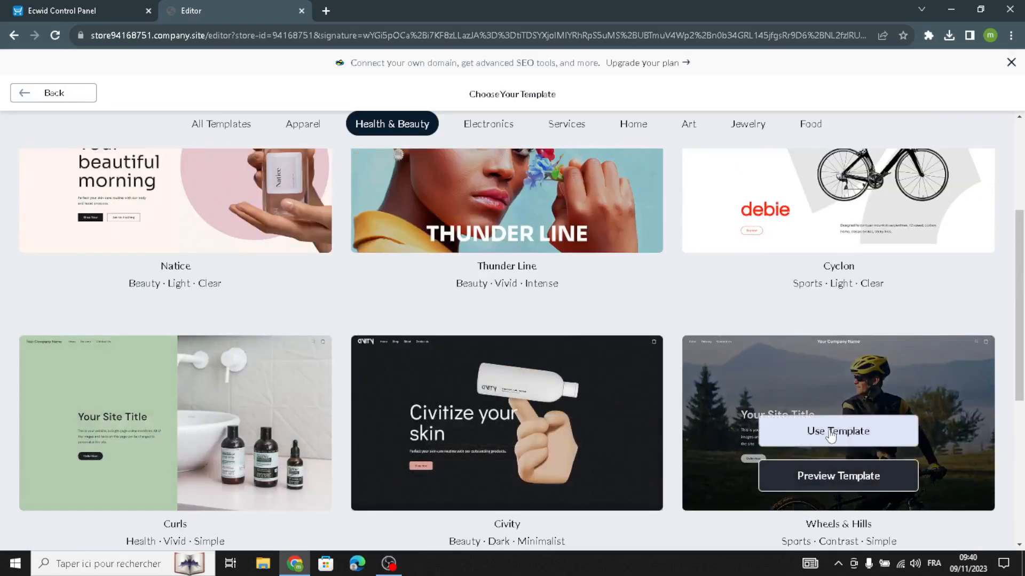
pyautogui.scroll(2, 825, 431)
pyautogui.scroll(-5, 795, 459)
pyautogui.moveTo(108, 331)
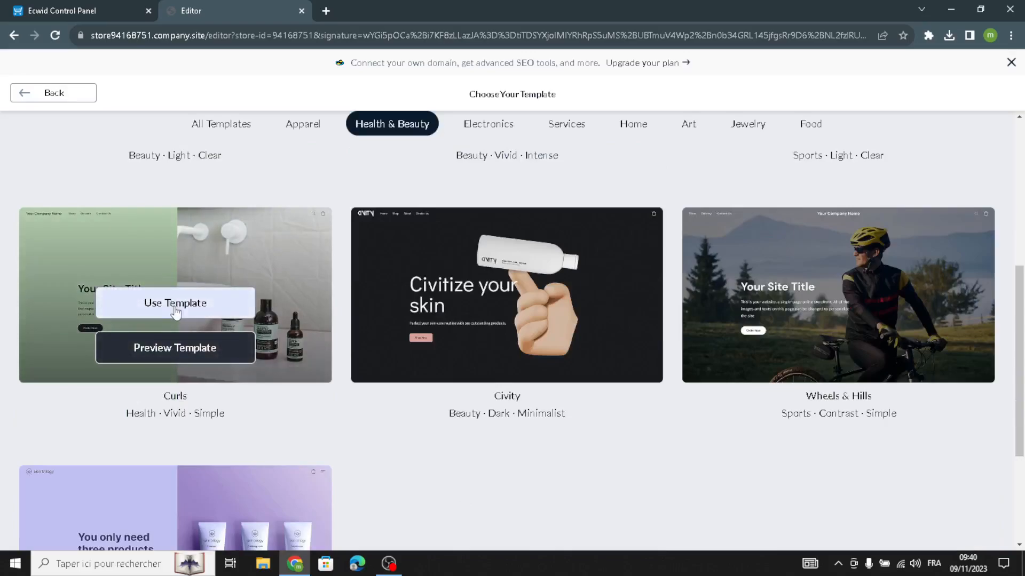
pyautogui.click(207, 316)
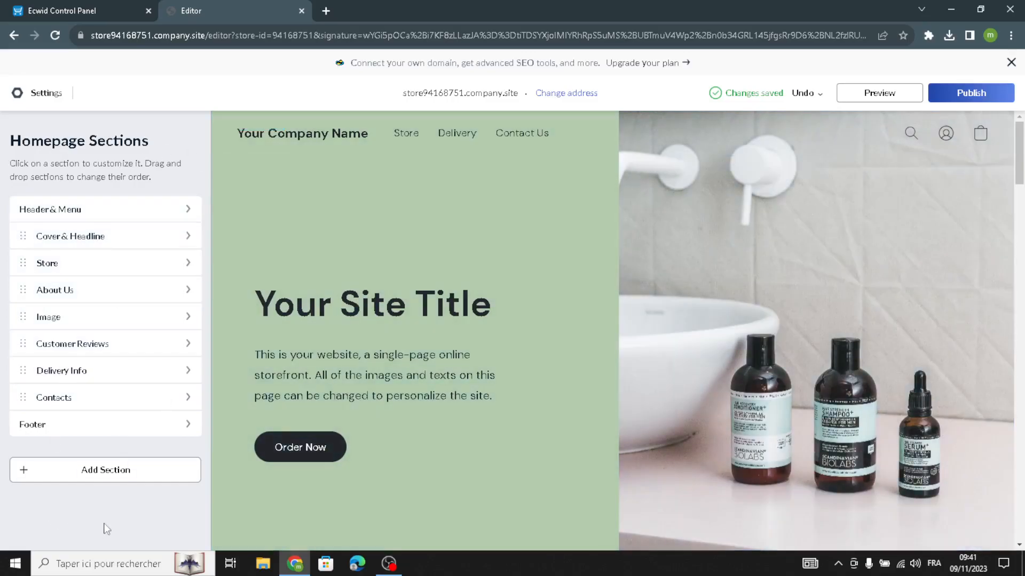
# Examine the Header & Menu section's site logo and navigation menu settings.
pyautogui.click(96, 209)
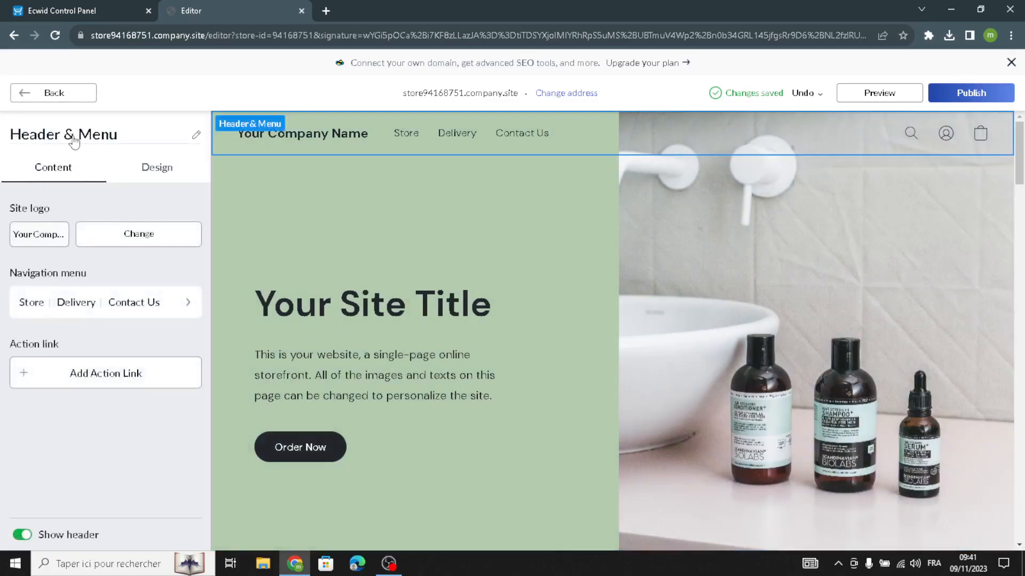
pyautogui.click(32, 235)
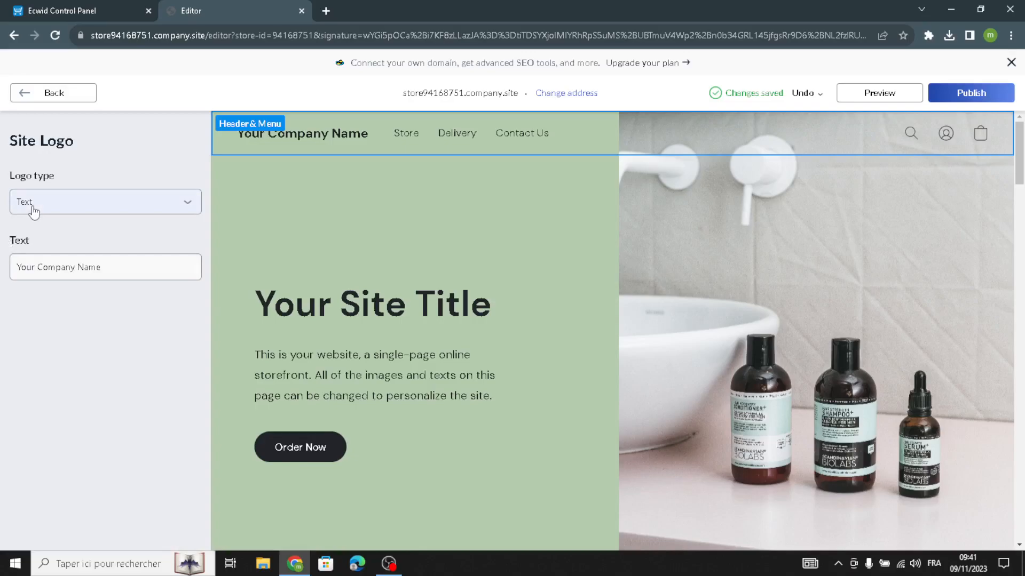
pyautogui.tripleClick(126, 273)
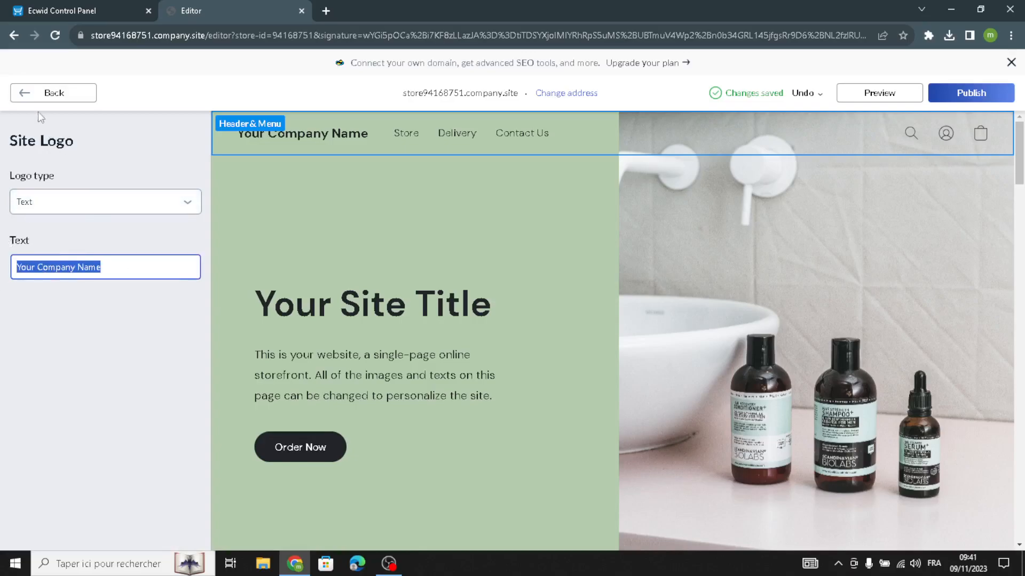
pyautogui.click(38, 93)
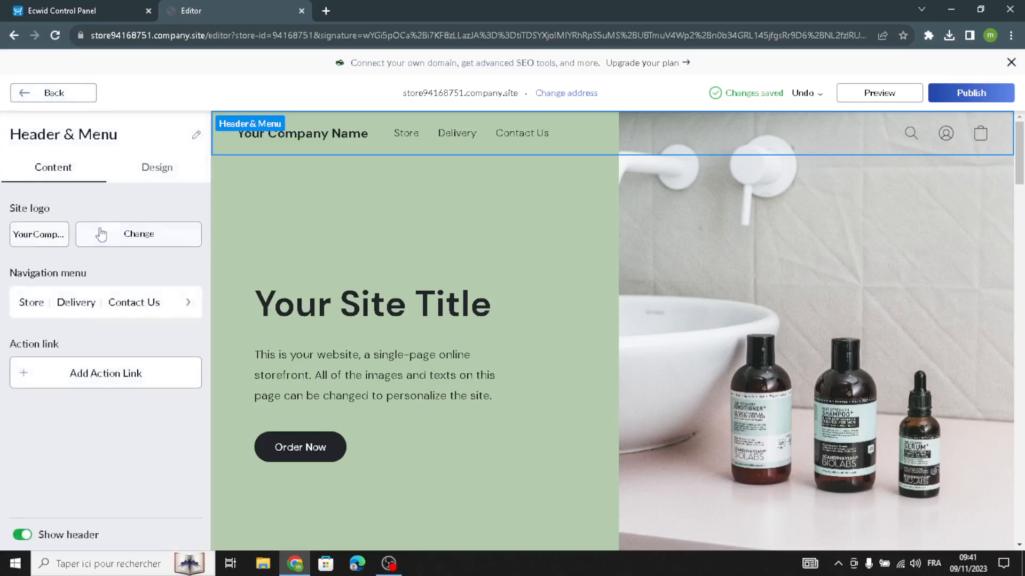
pyautogui.click(40, 313)
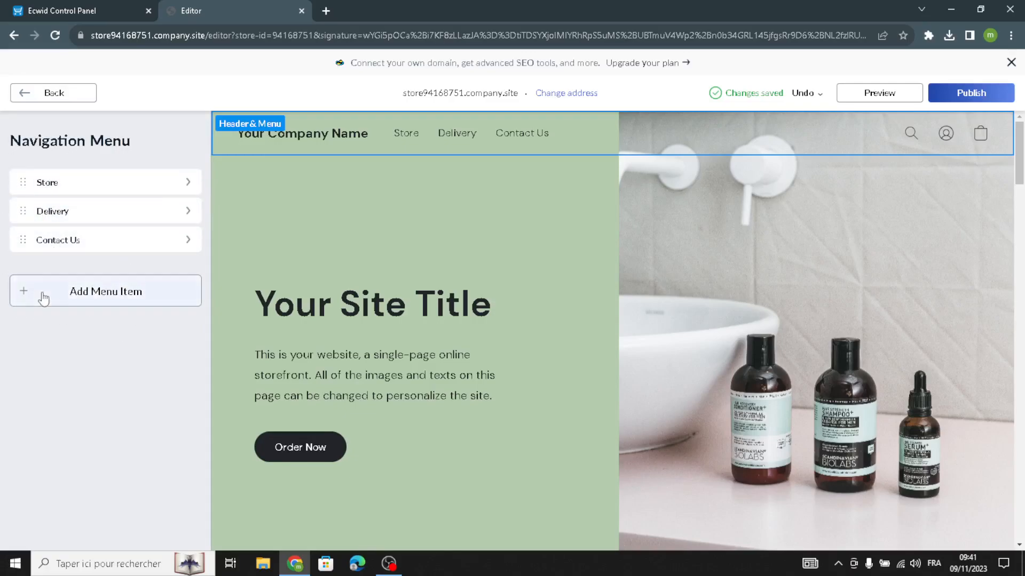
pyautogui.click(55, 95)
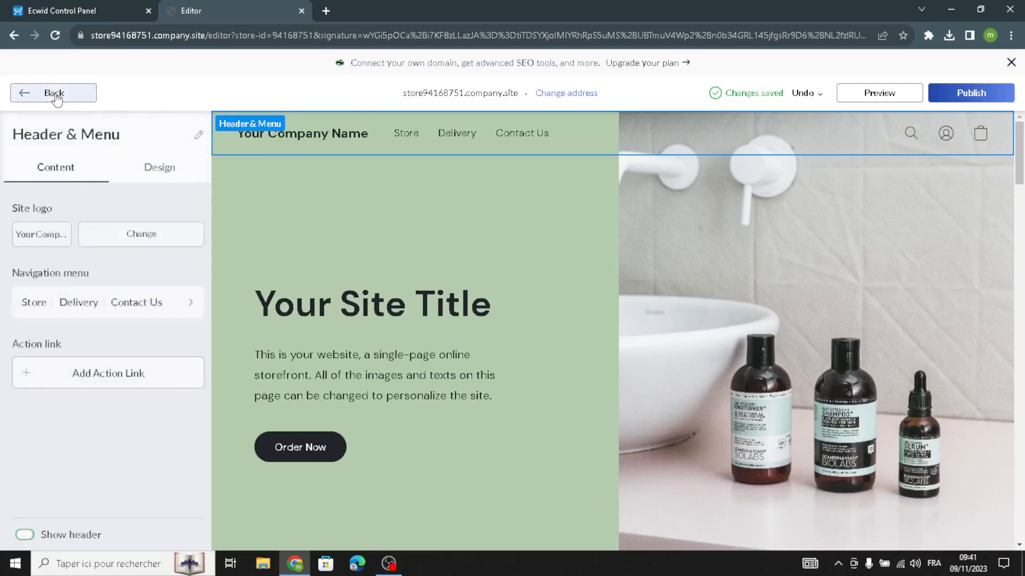
# Switch the header to the layout with the logo centered between menu and icons.
pyautogui.click(163, 169)
pyautogui.click(129, 247)
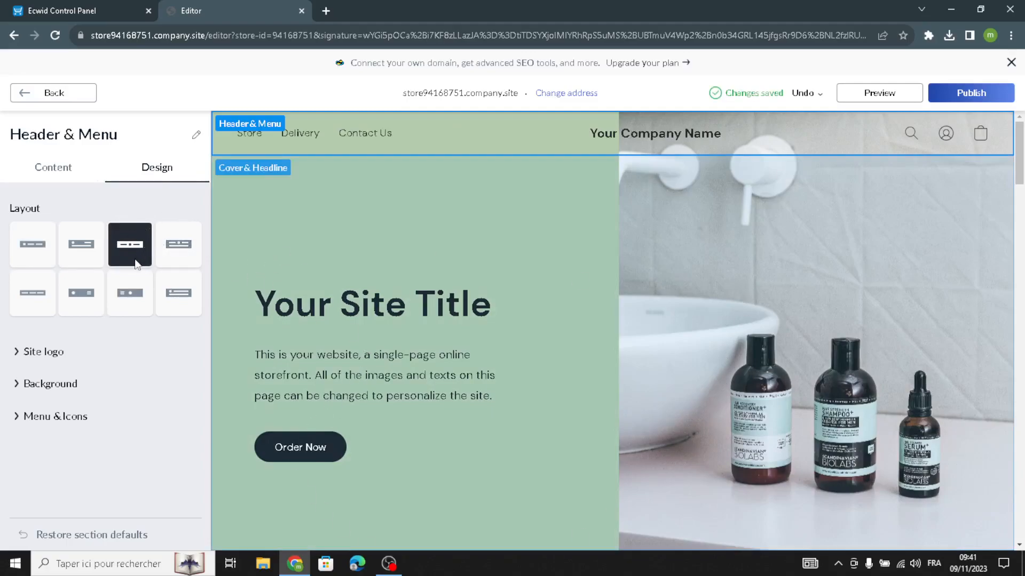
# Set the site logo font to Alice with size 24.
pyautogui.click(37, 352)
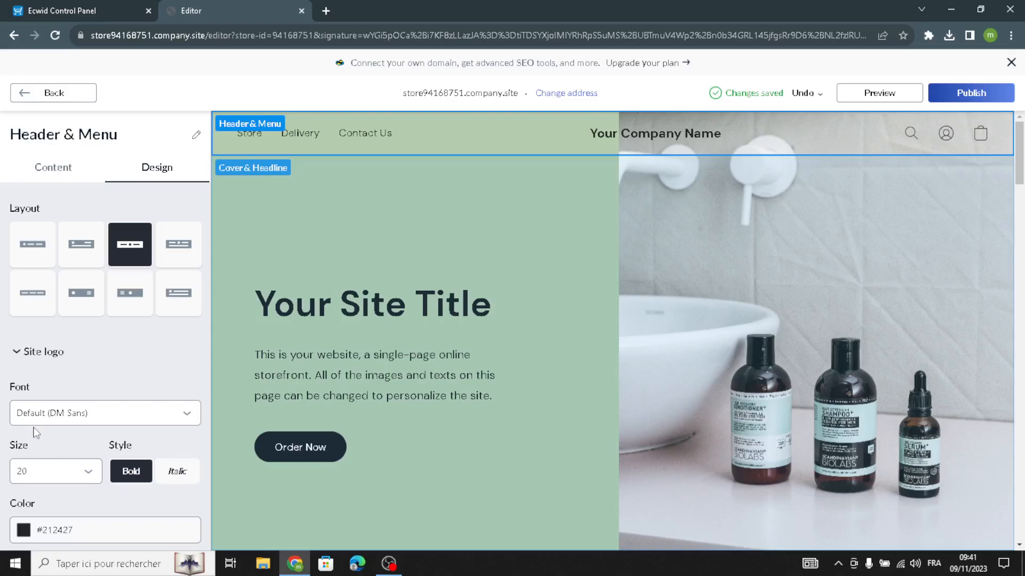
pyautogui.click(52, 413)
pyautogui.click(32, 303)
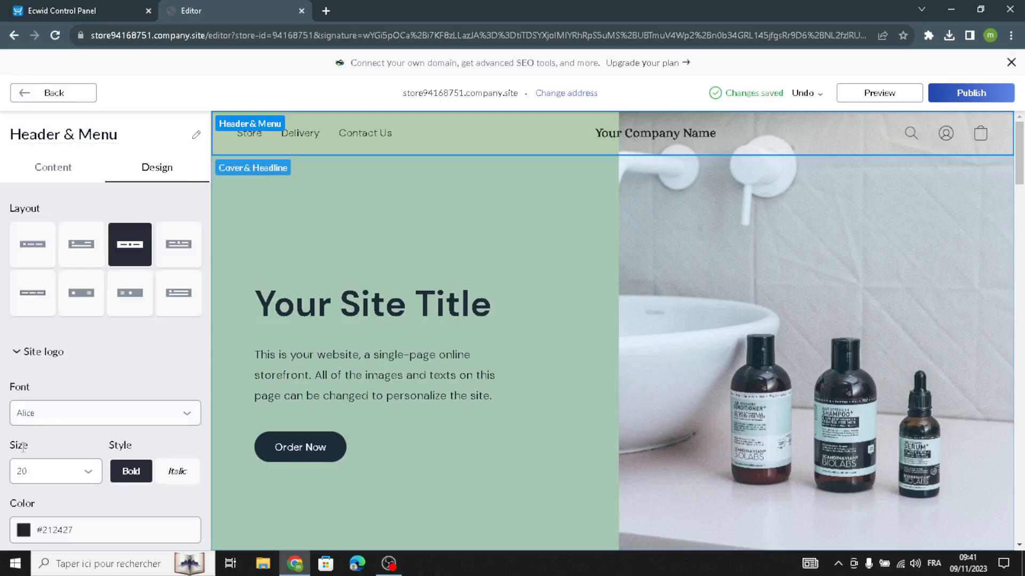
pyautogui.scroll(-1, 29, 406)
pyautogui.click(30, 405)
pyautogui.click(14, 492)
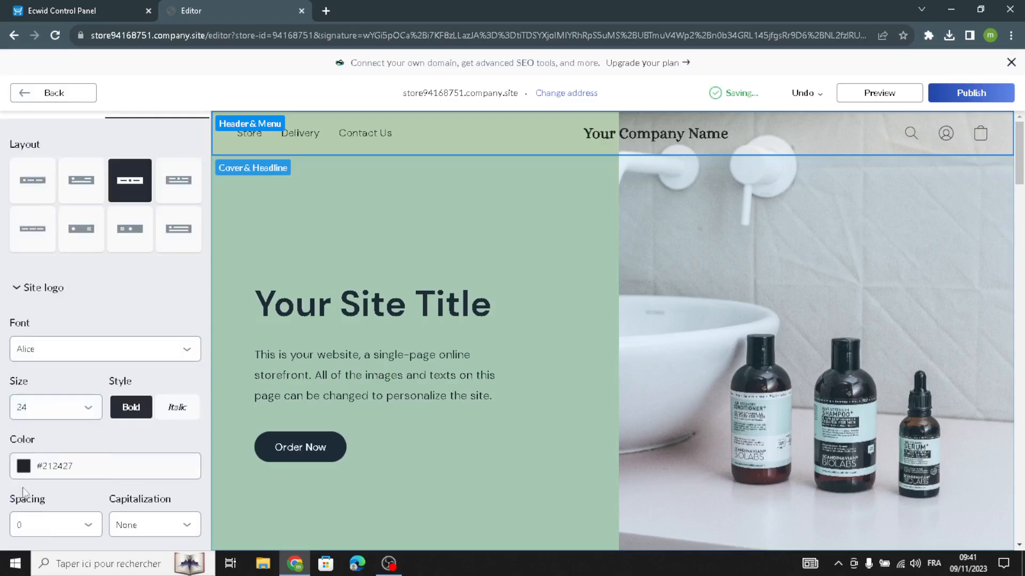
# Add a frame outline around the site logo and return to the homepage sections list.
pyautogui.scroll(-2, 21, 480)
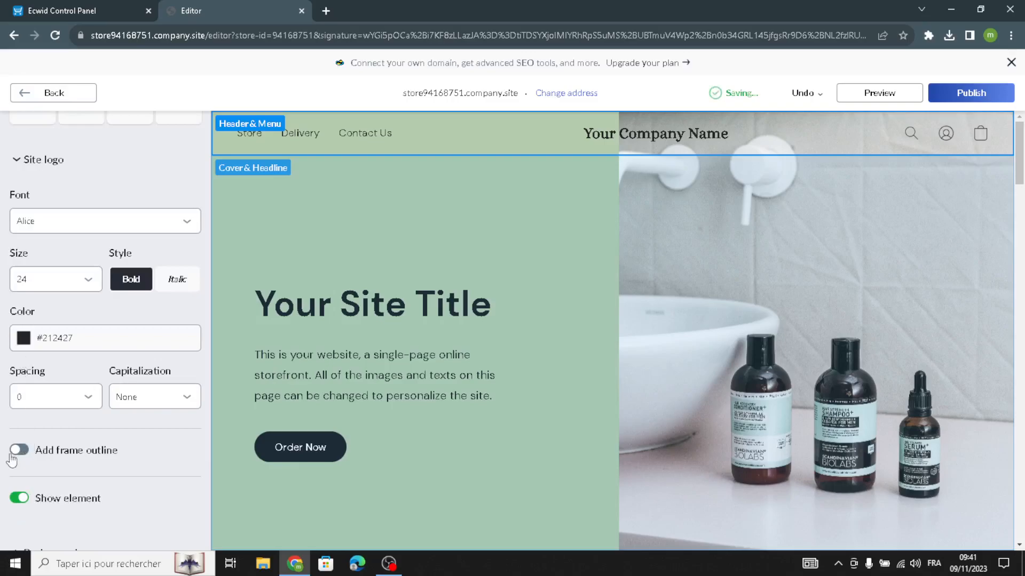
pyautogui.click(20, 450)
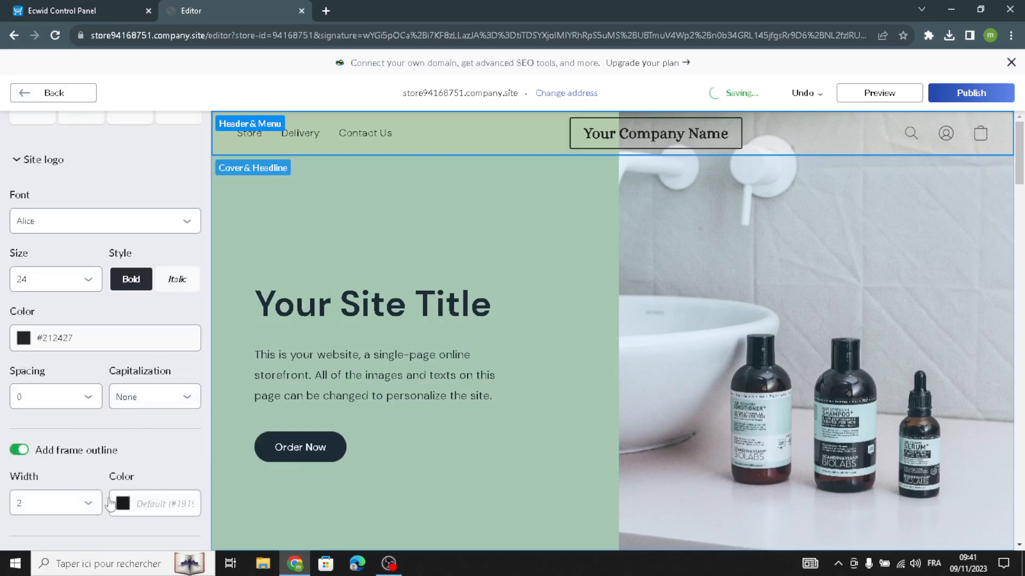
pyautogui.scroll(-2, 115, 506)
pyautogui.scroll(5, 80, 483)
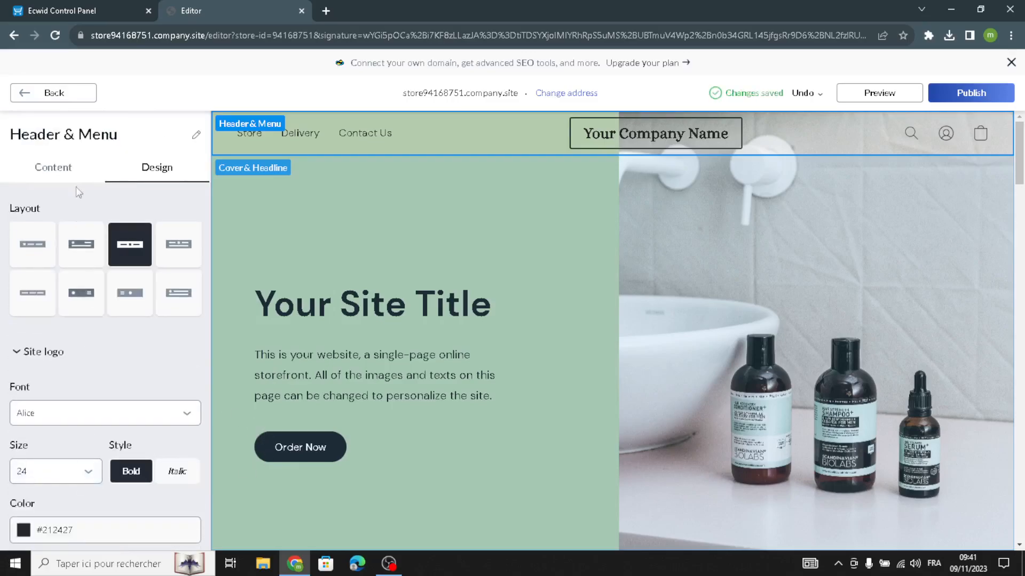
pyautogui.click(56, 99)
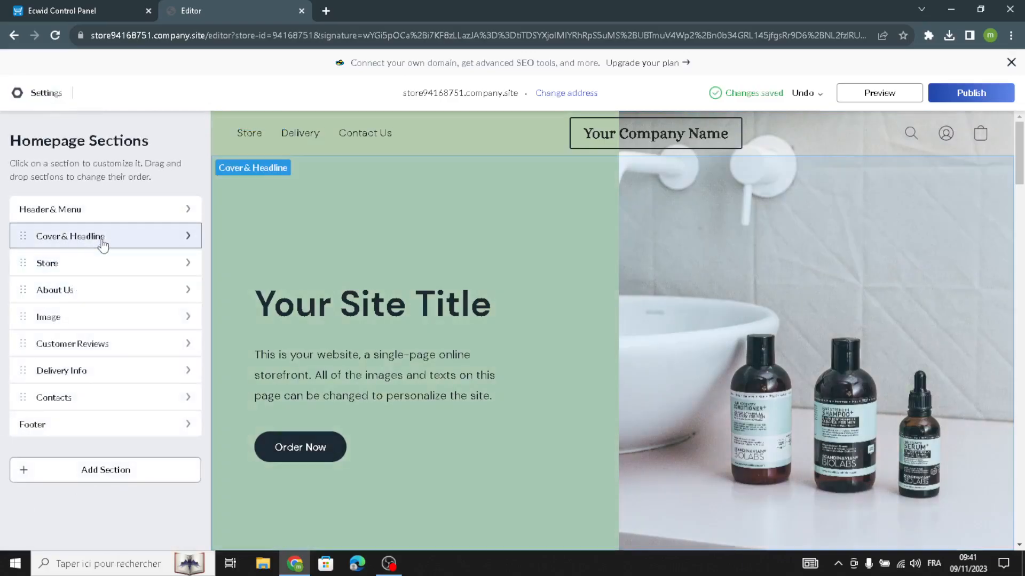
# Open the Cover & Headline section and replace the description with "Welcome to our site for spiriitual and wellness products.".
pyautogui.click(103, 243)
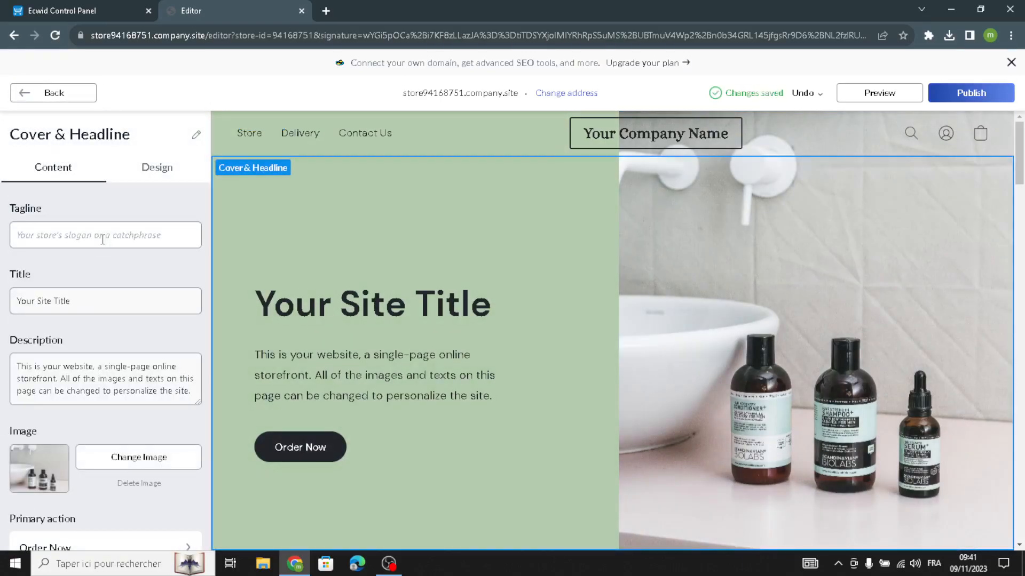
pyautogui.click(105, 238)
pyautogui.moveTo(120, 301); pyautogui.dragTo(19, 312)
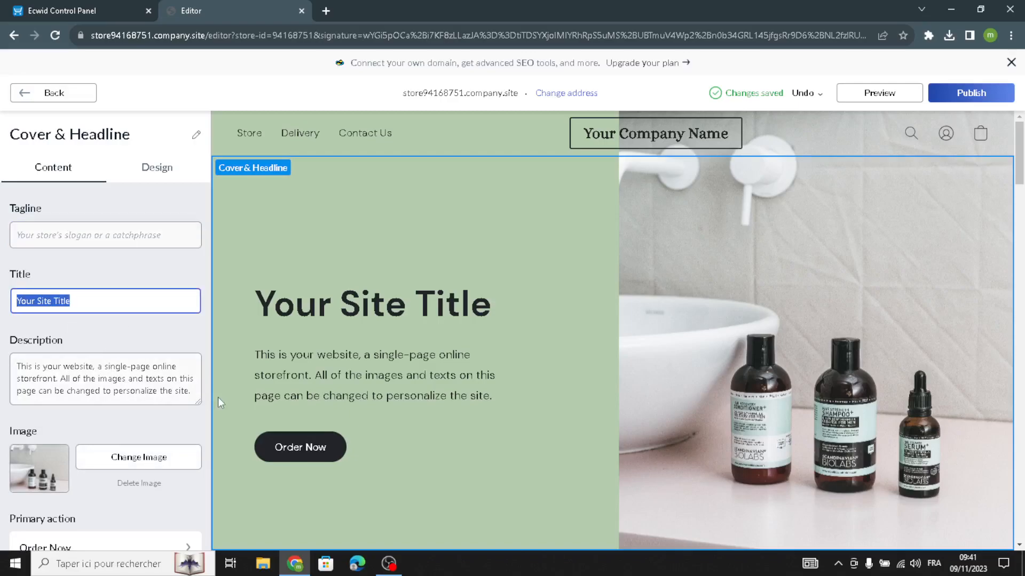
pyautogui.moveTo(196, 391); pyautogui.dragTo(2, 344)
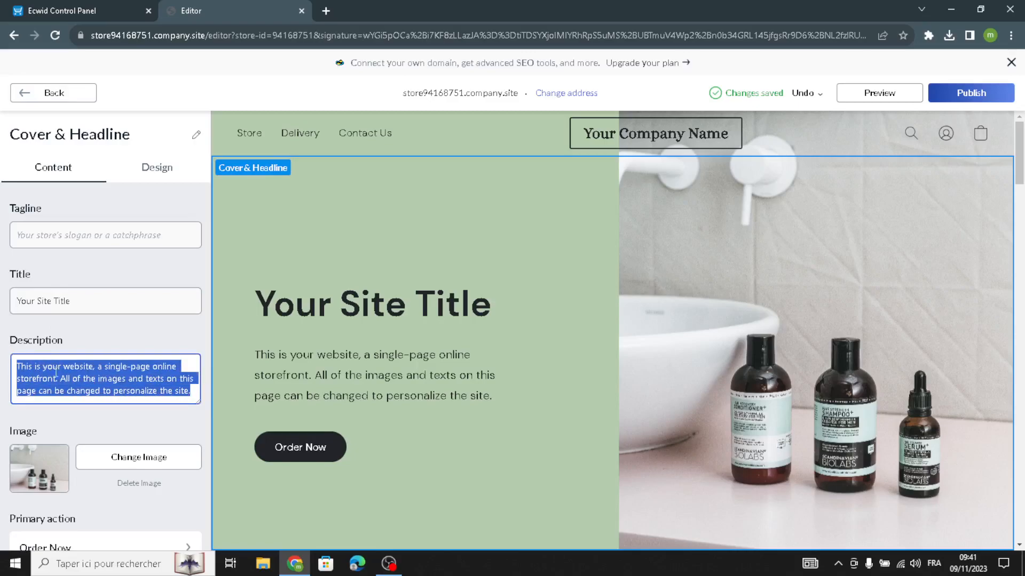
pyautogui.write('Welc')
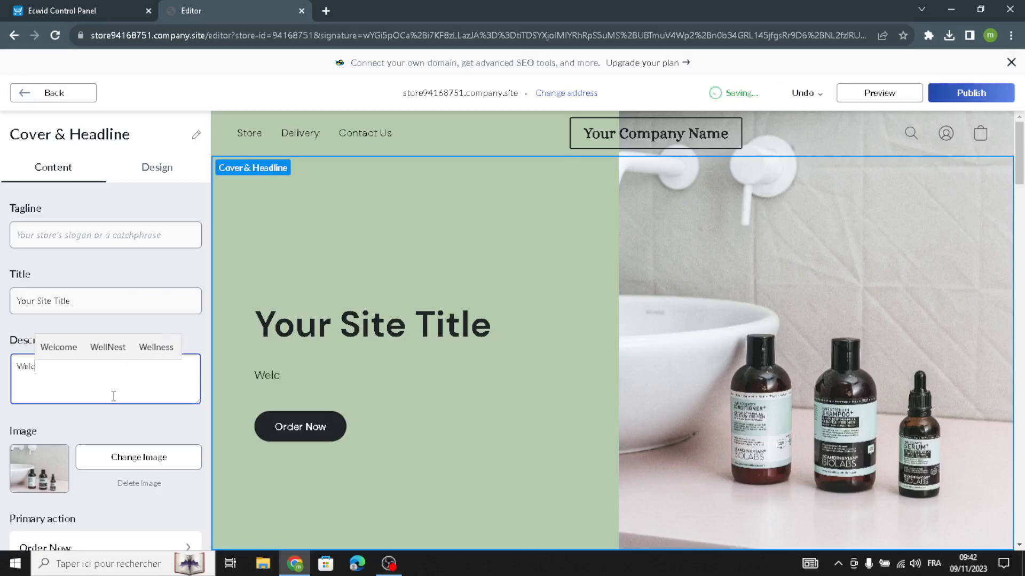
pyautogui.write('ome to our site for ')
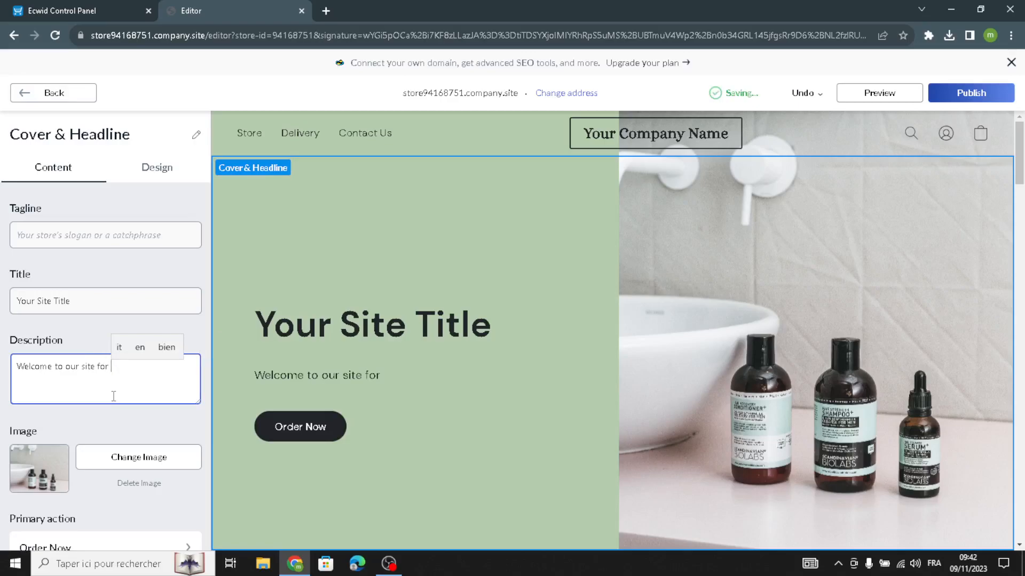
pyautogui.write('s')
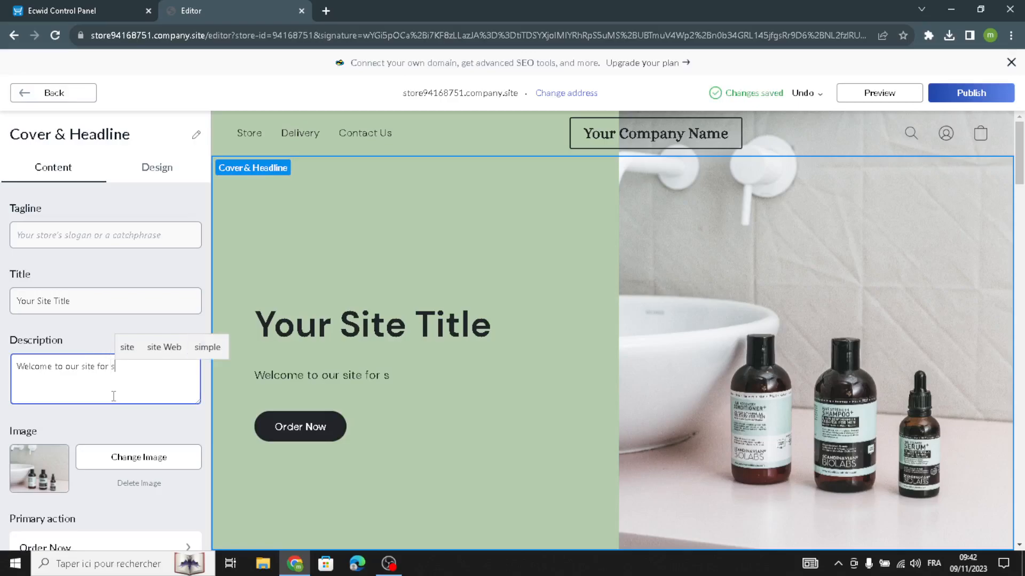
pyautogui.write('piriitual an')
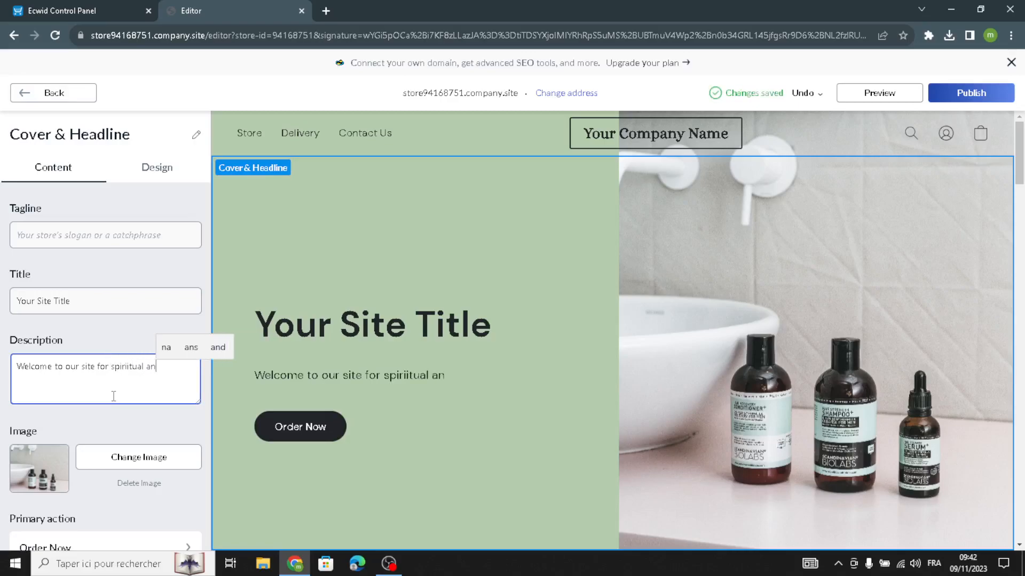
pyautogui.write('d well')
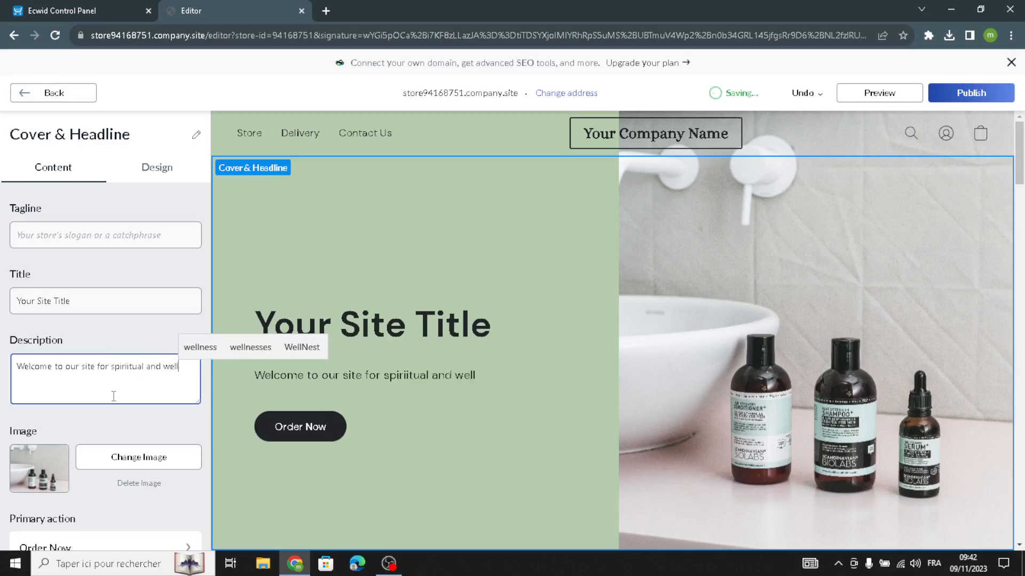
pyautogui.write('ness bu')
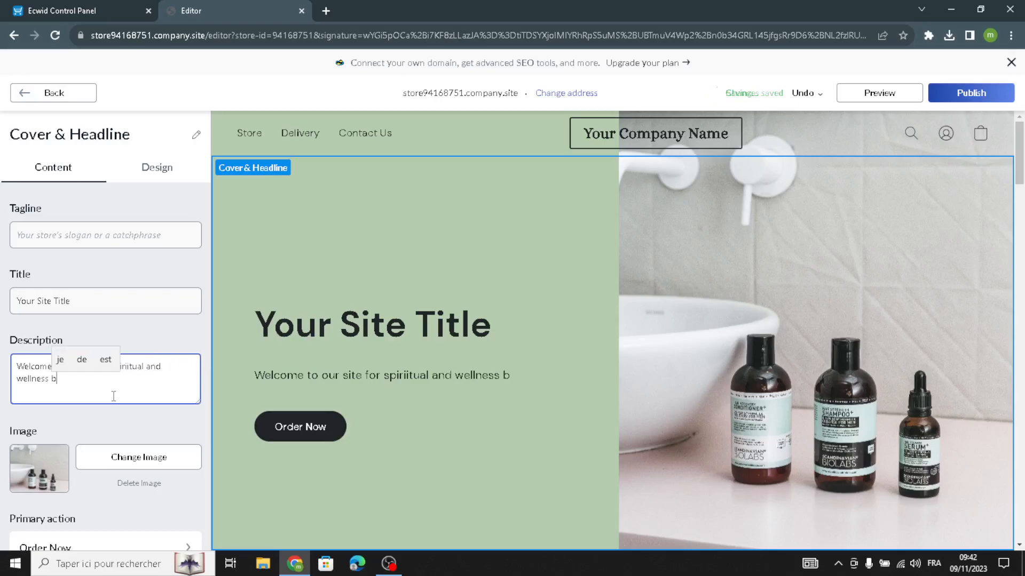
pyautogui.press('BackSpace')
pyautogui.press('BackSpace')
pyautogui.press('BackSpace')
pyautogui.press('BackSpace')
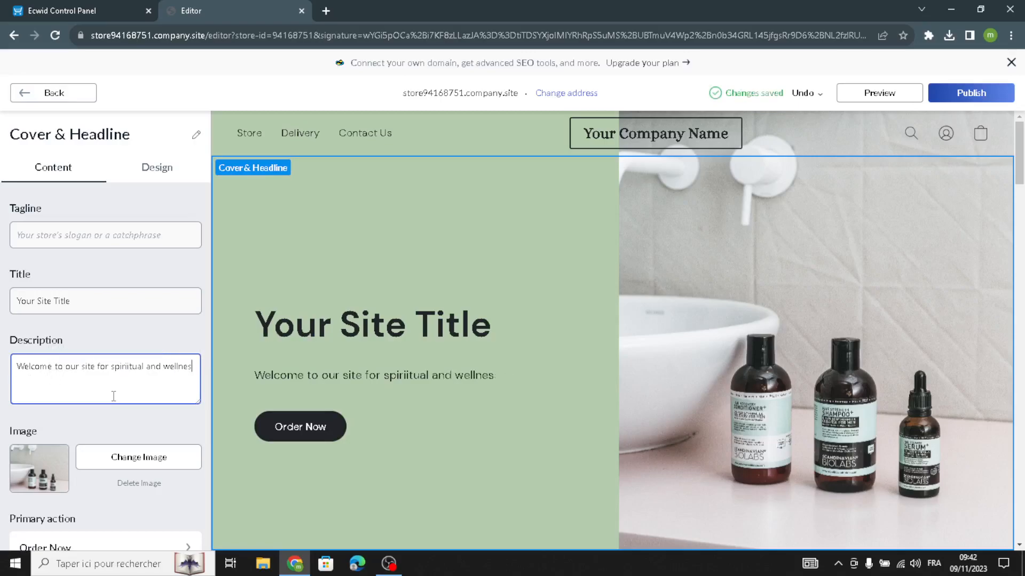
pyautogui.write('s')
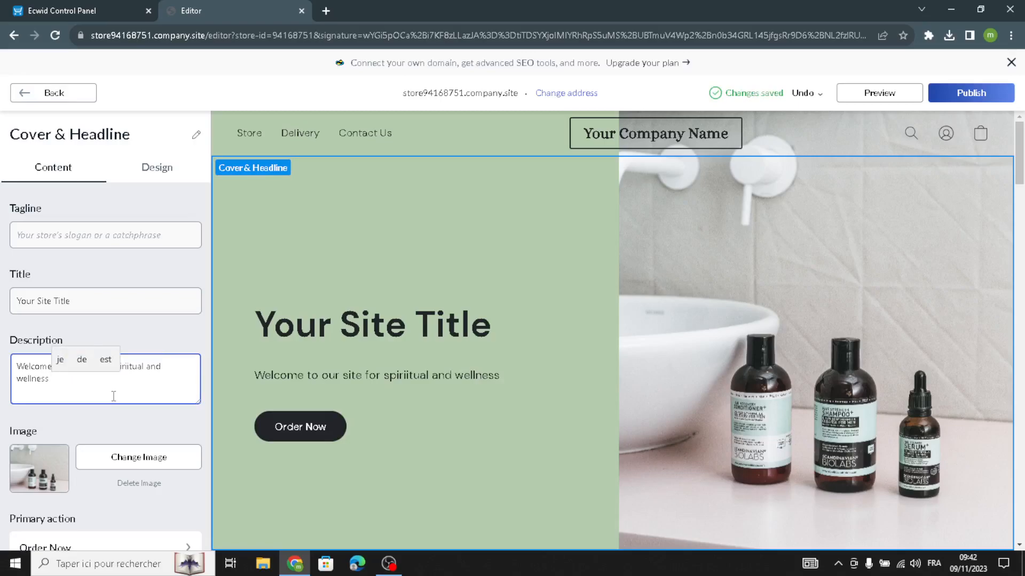
pyautogui.write(' products.')
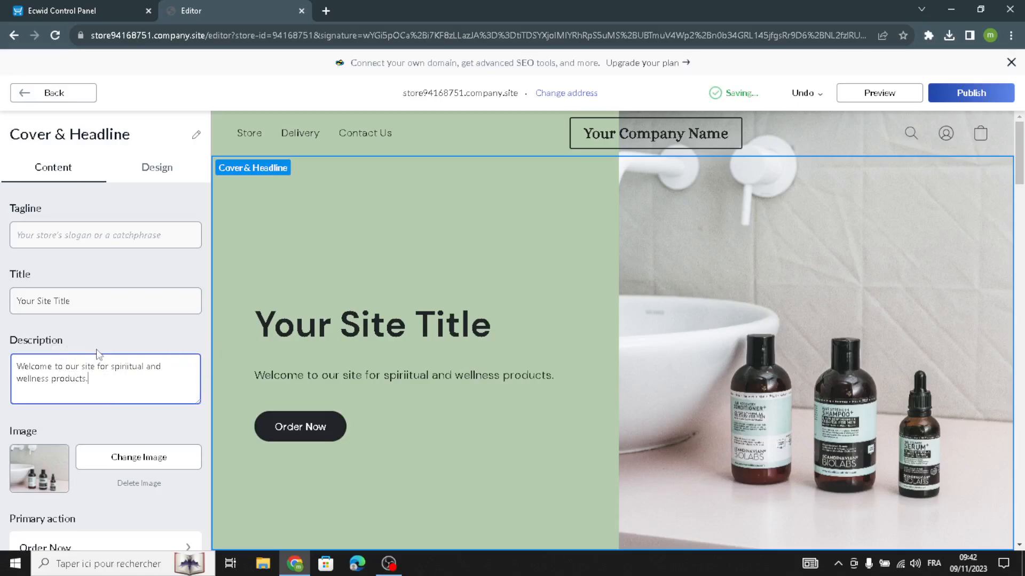
pyautogui.moveTo(99, 314); pyautogui.dragTo(60, 284)
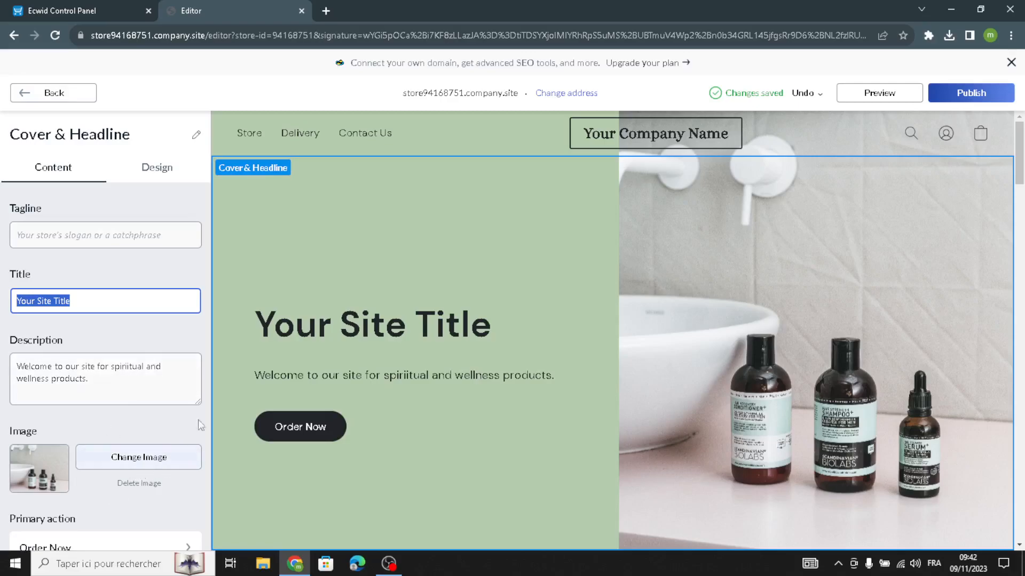
# Open a new browser tab and search Google for spiritual wellness products.
pyautogui.click(325, 11)
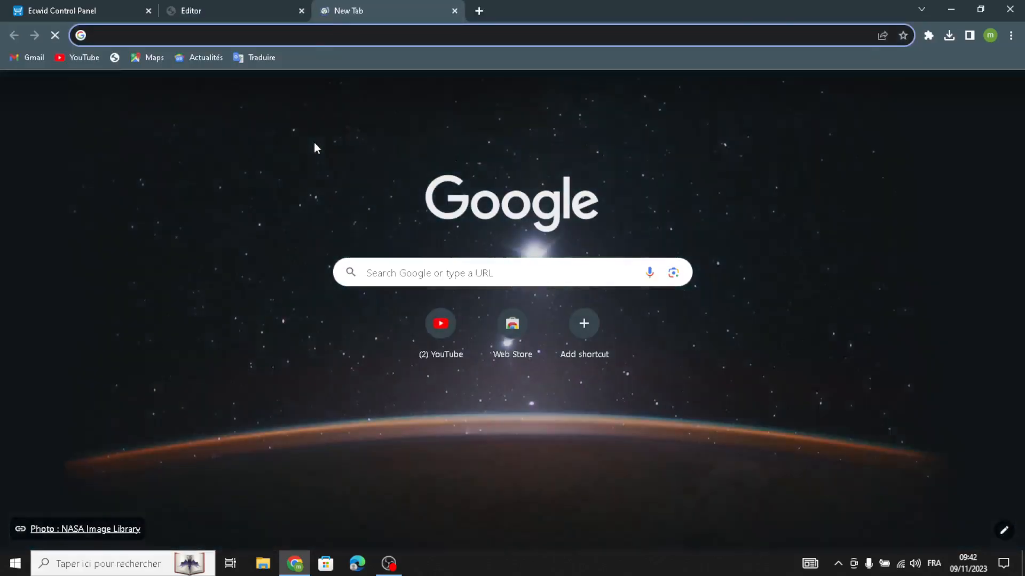
pyautogui.write('sp')
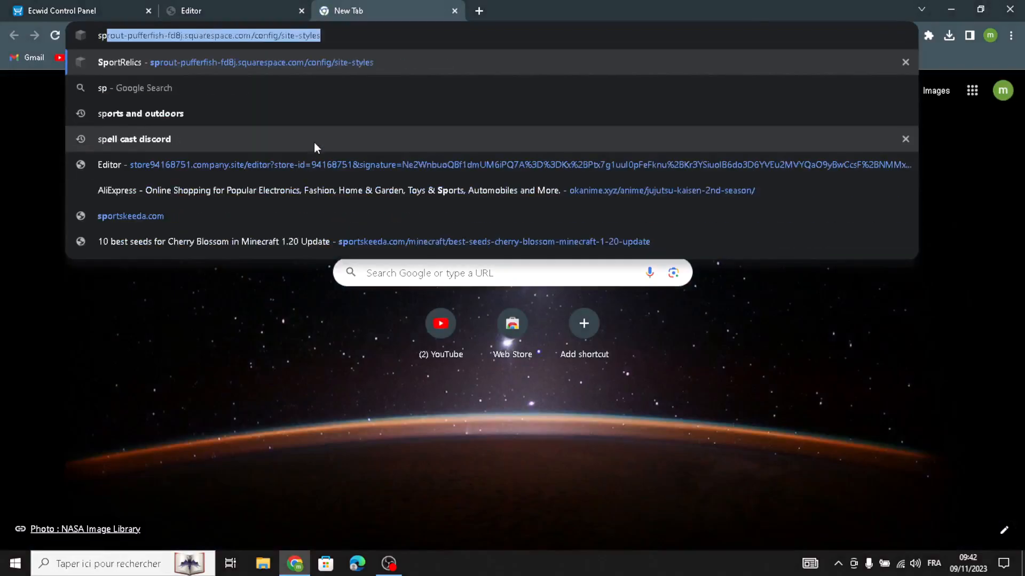
pyautogui.write('i')
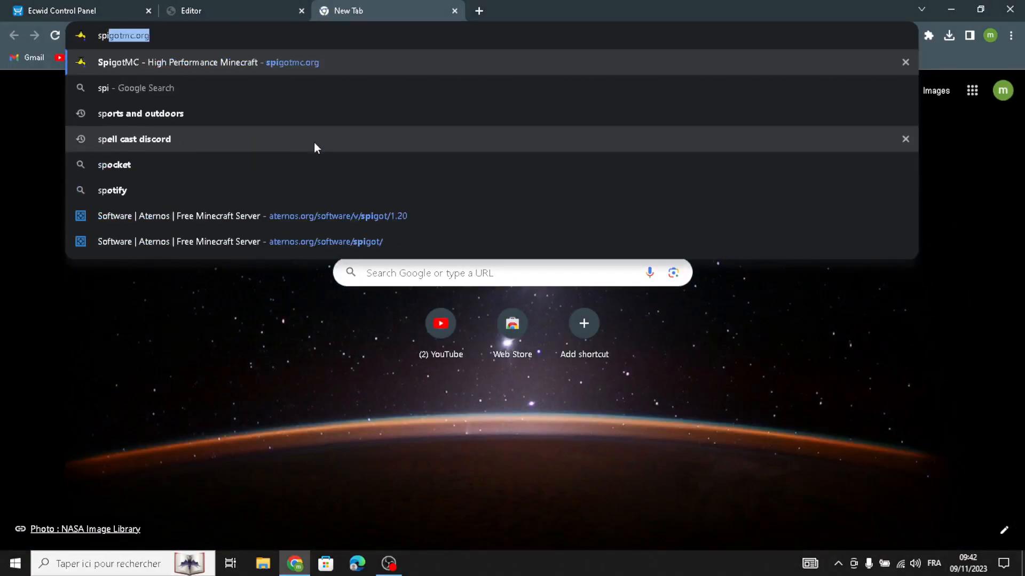
pyautogui.write('rit')
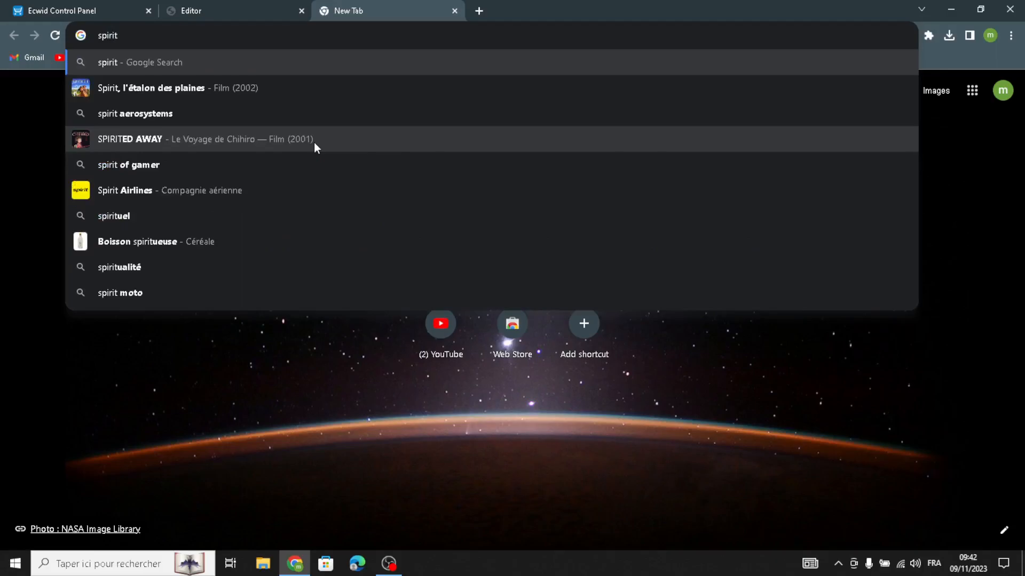
pyautogui.write('ual ')
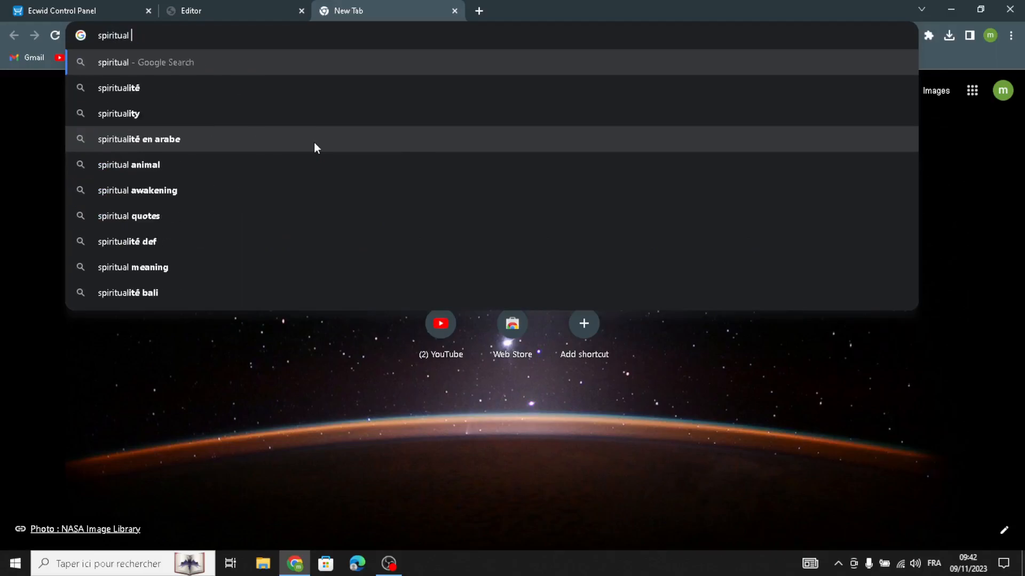
pyautogui.write('and ')
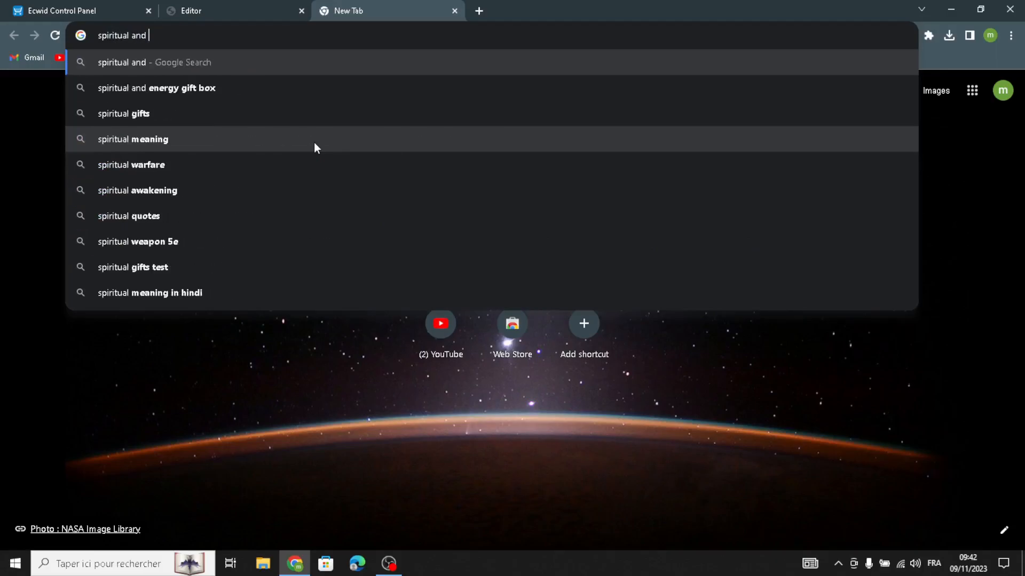
pyautogui.write('we')
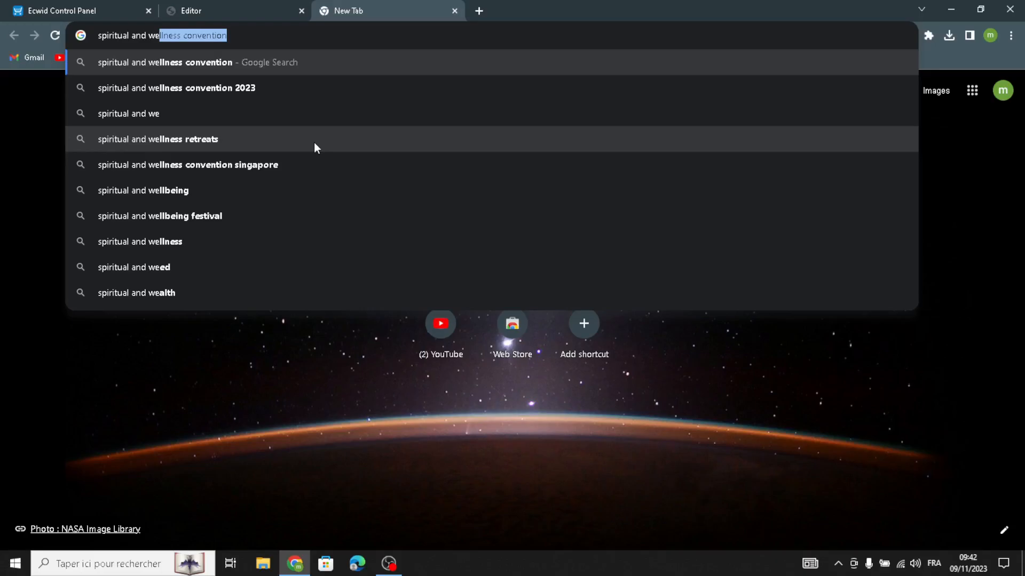
pyautogui.write('ln')
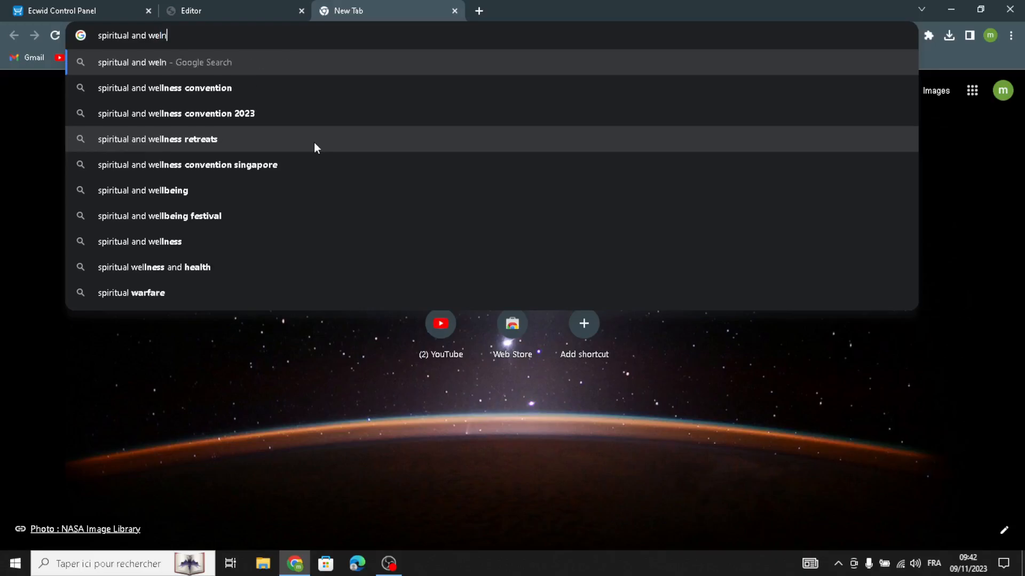
pyautogui.write('ess')
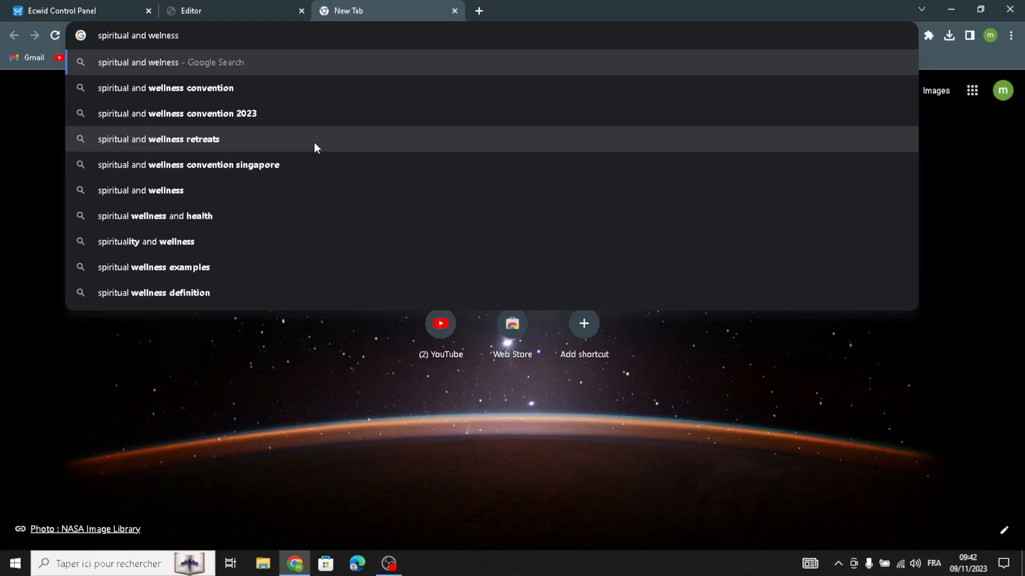
pyautogui.write(' prod')
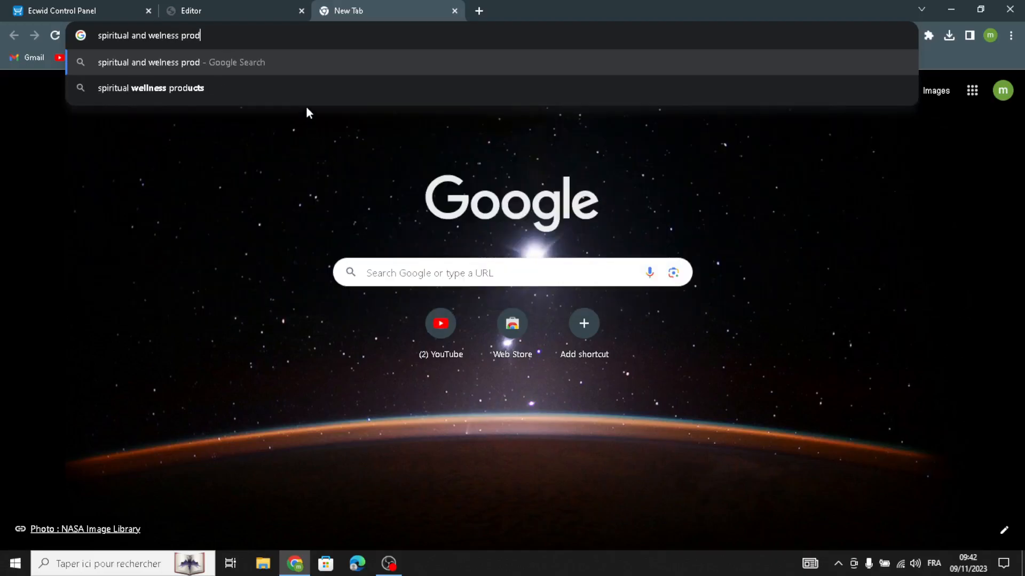
pyautogui.click(316, 89)
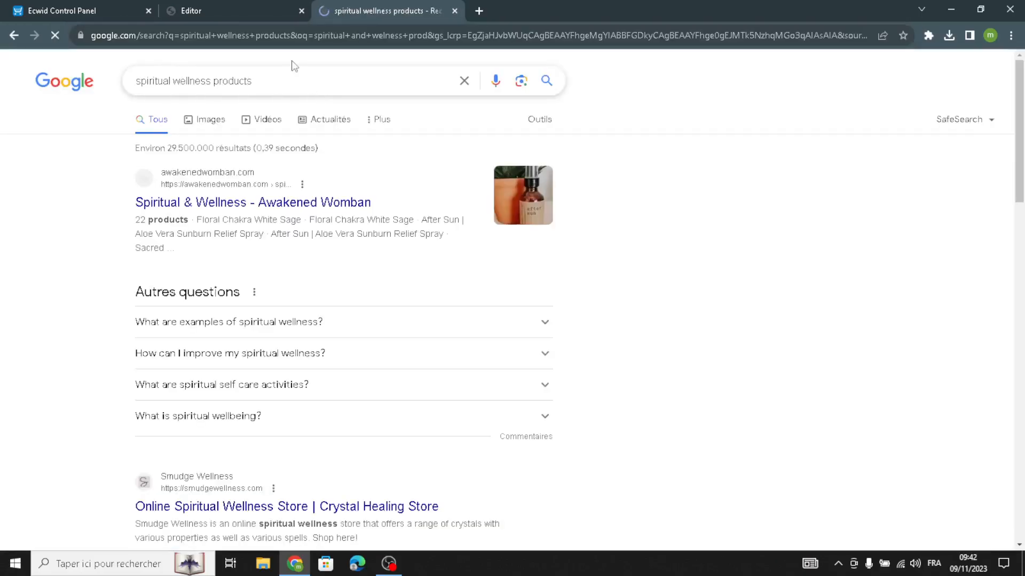
# Browse the Google Images results for spiritual wellness products.
pyautogui.click(212, 119)
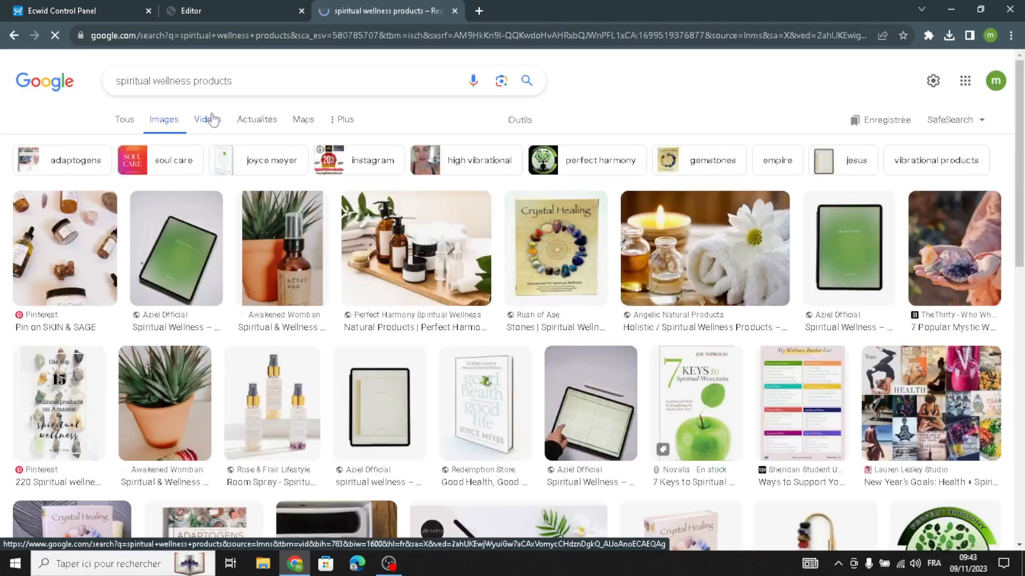
pyautogui.scroll(-3, 520, 292)
pyautogui.scroll(-5, 520, 292)
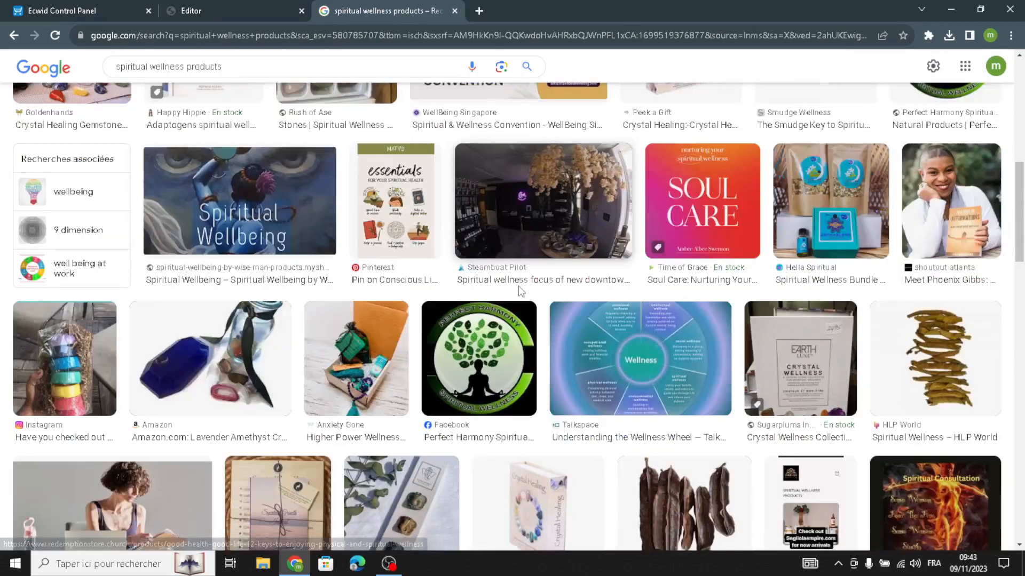
pyautogui.scroll(-8, 728, 346)
pyautogui.scroll(-4, 729, 336)
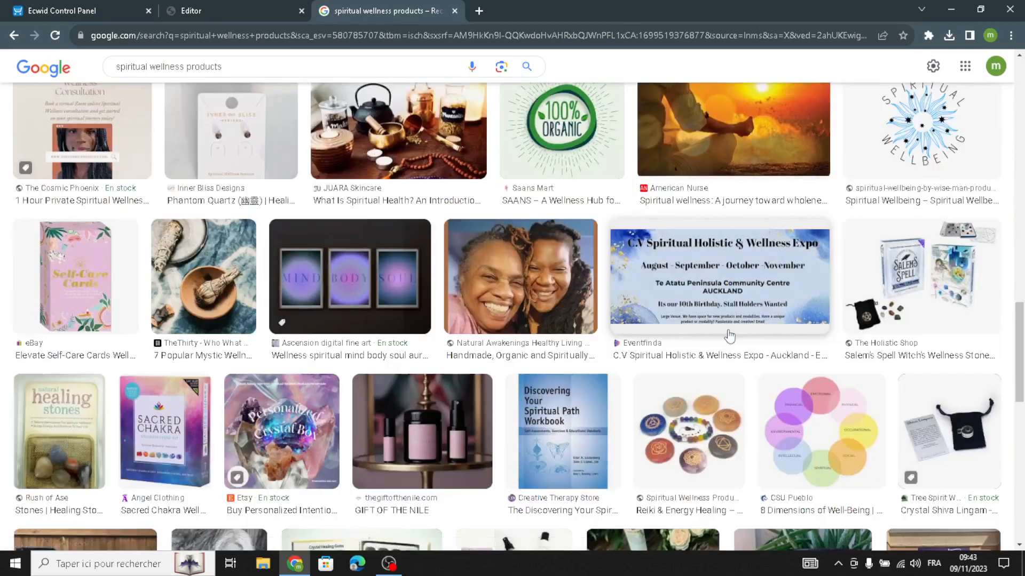
pyautogui.scroll(-6, 713, 336)
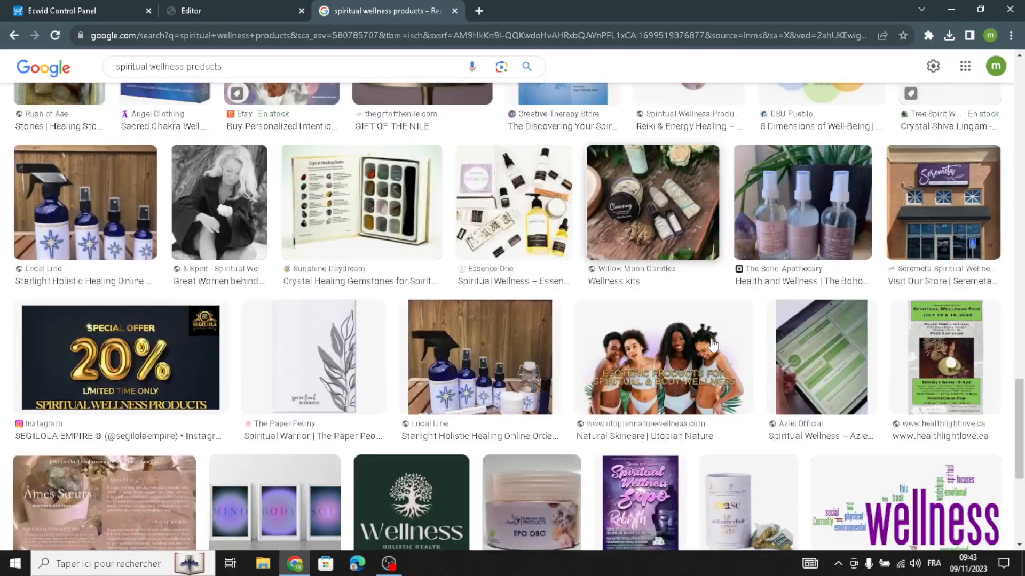
pyautogui.scroll(-12, 712, 346)
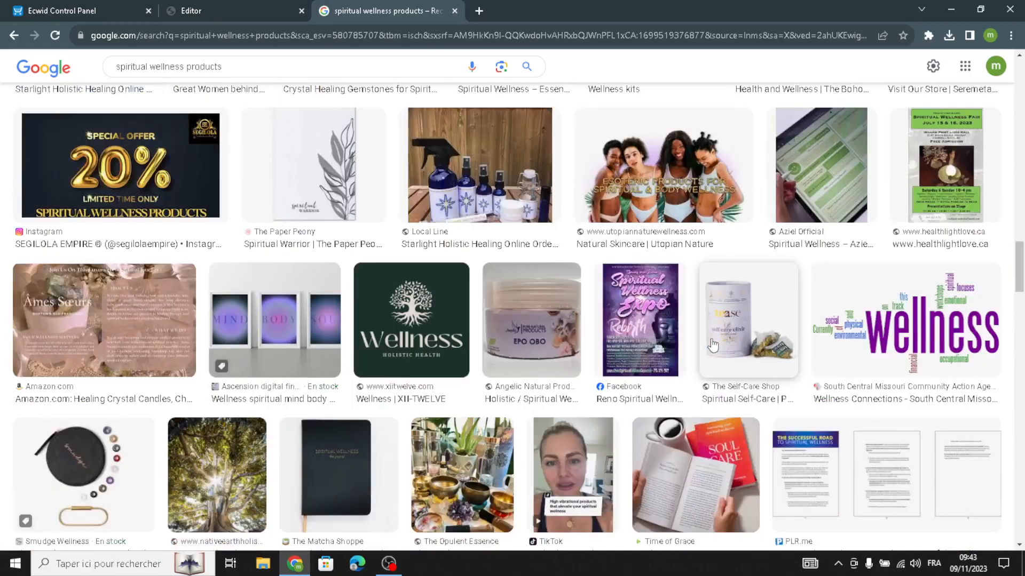
pyautogui.scroll(-10, 712, 346)
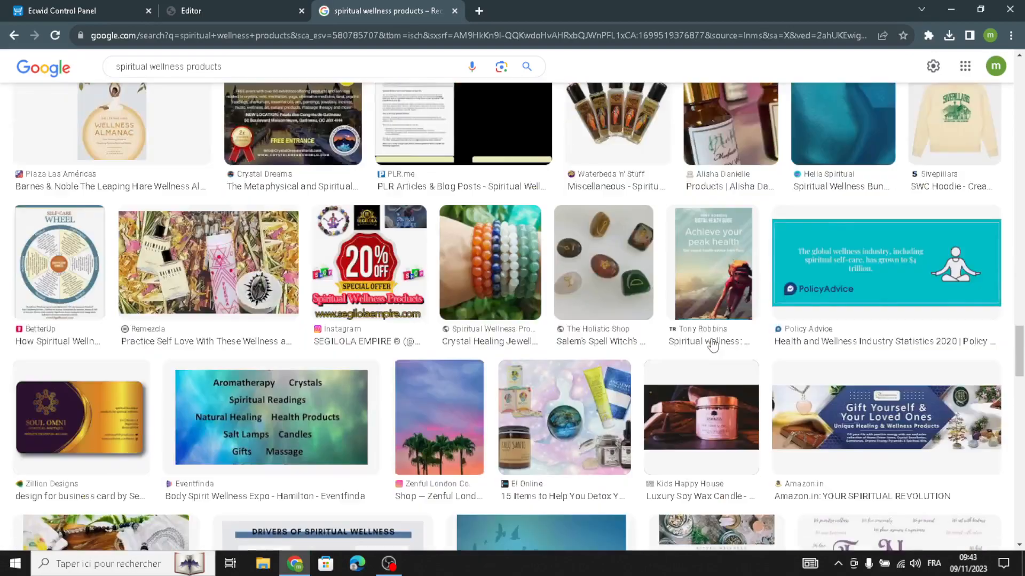
pyautogui.scroll(-5, 712, 344)
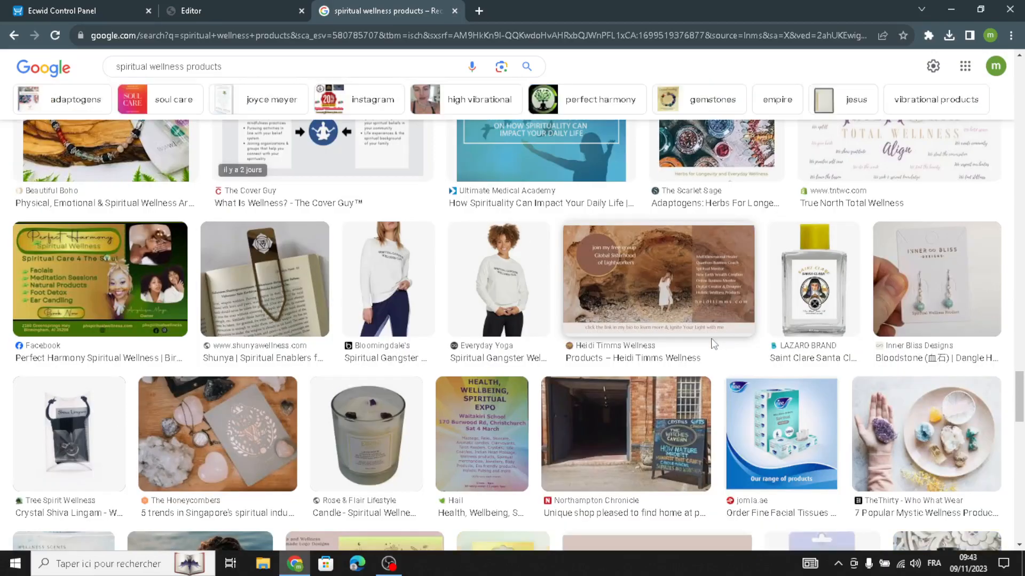
pyautogui.scroll(3, 713, 344)
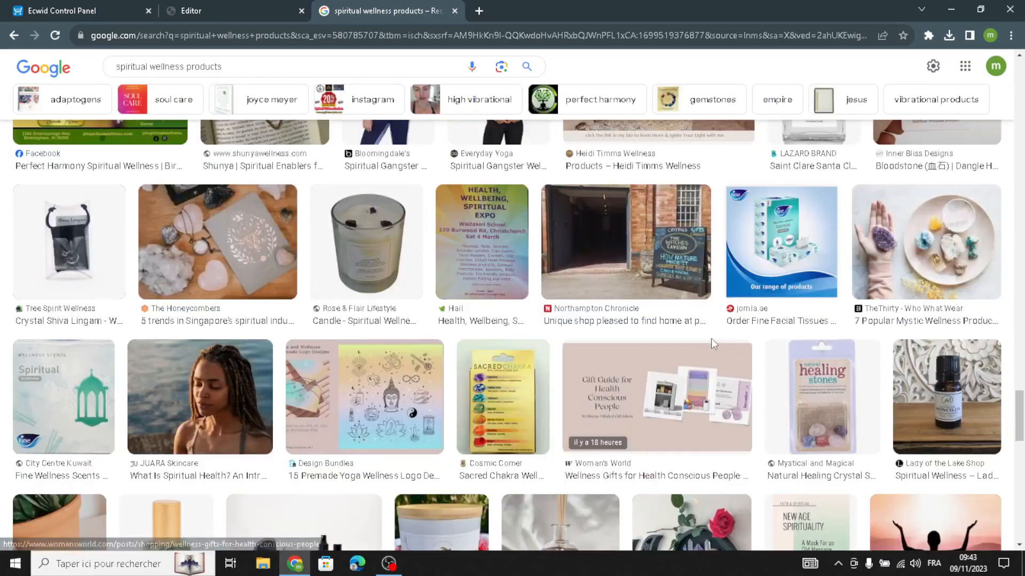
pyautogui.scroll(-5, 711, 338)
pyautogui.scroll(15, 713, 346)
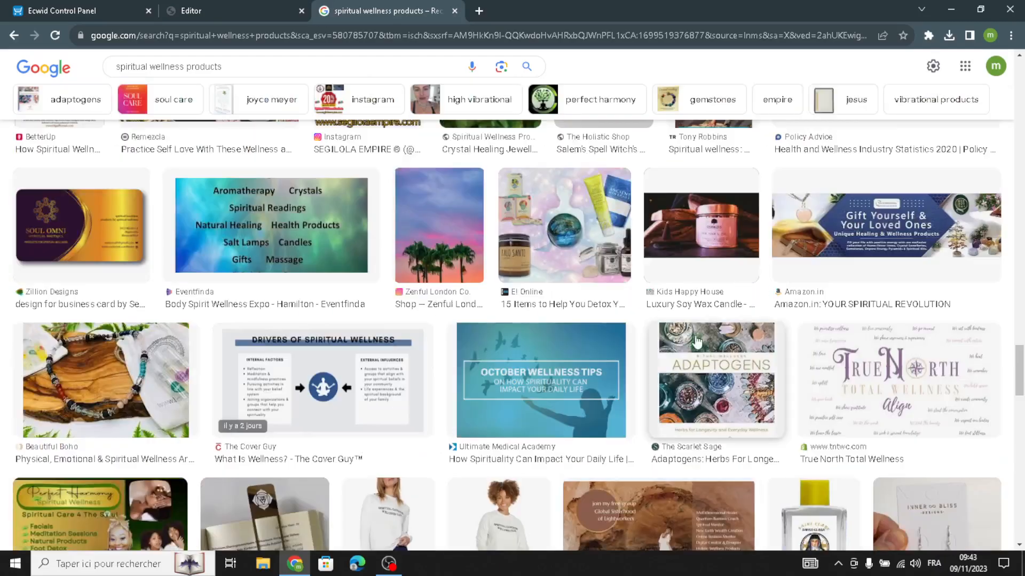
pyautogui.scroll(15, 585, 256)
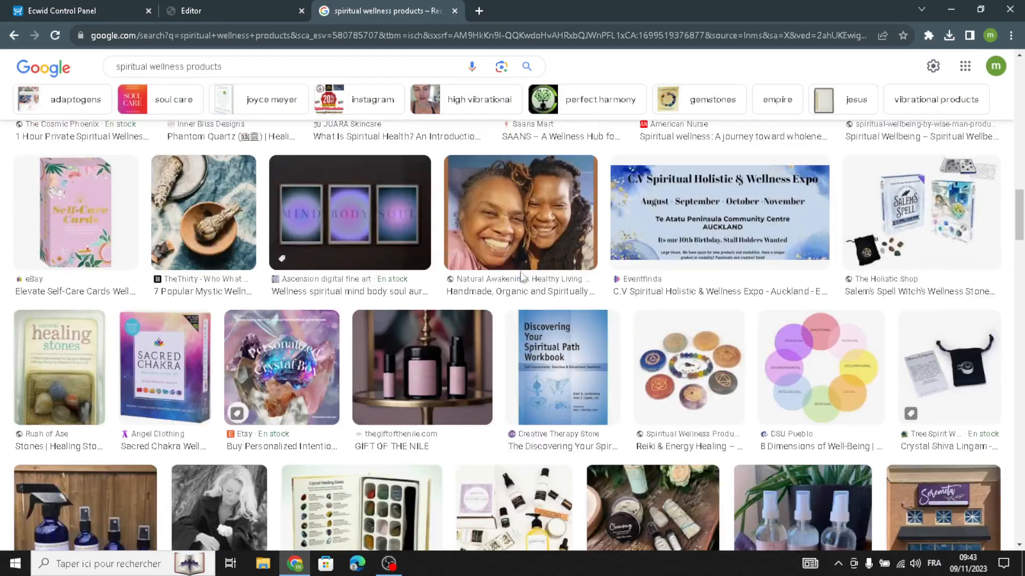
pyautogui.scroll(15, 609, 334)
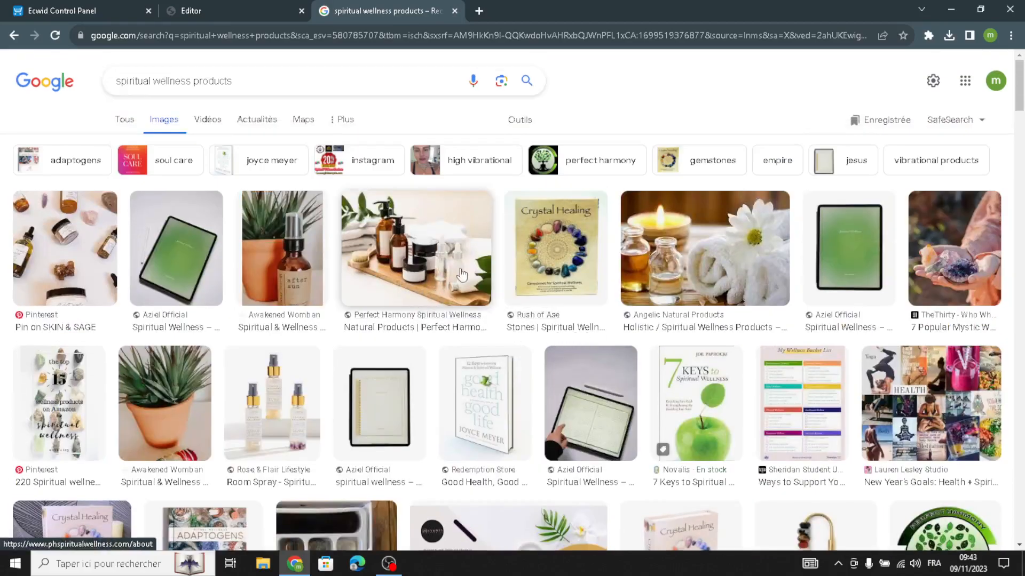
# Save the candle, bottles and white towel image from the Google Images results to Downloads as images.jpeg-7.jpg.
pyautogui.click(705, 269)
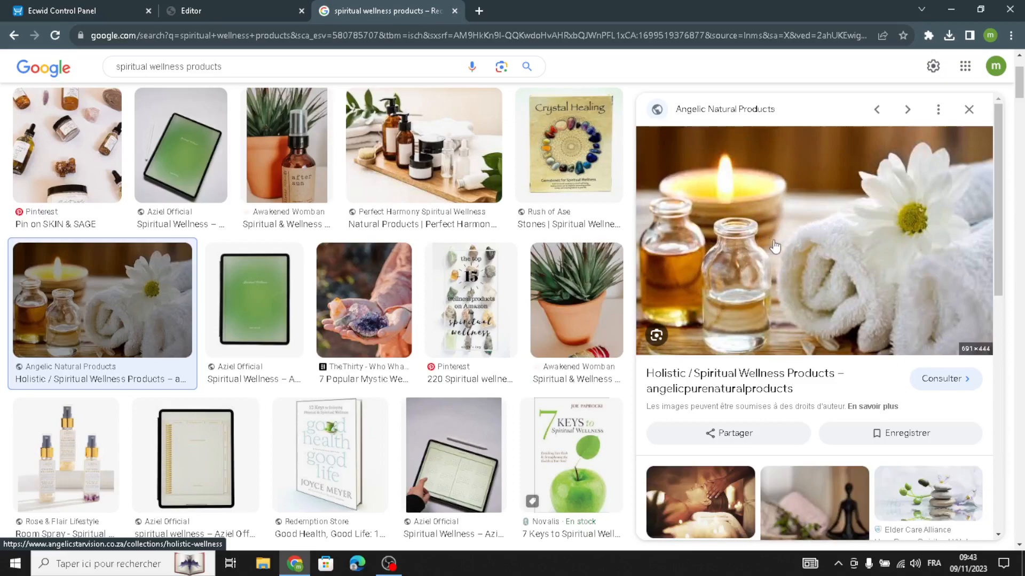
pyautogui.rightClick(774, 247)
pyautogui.click(816, 359)
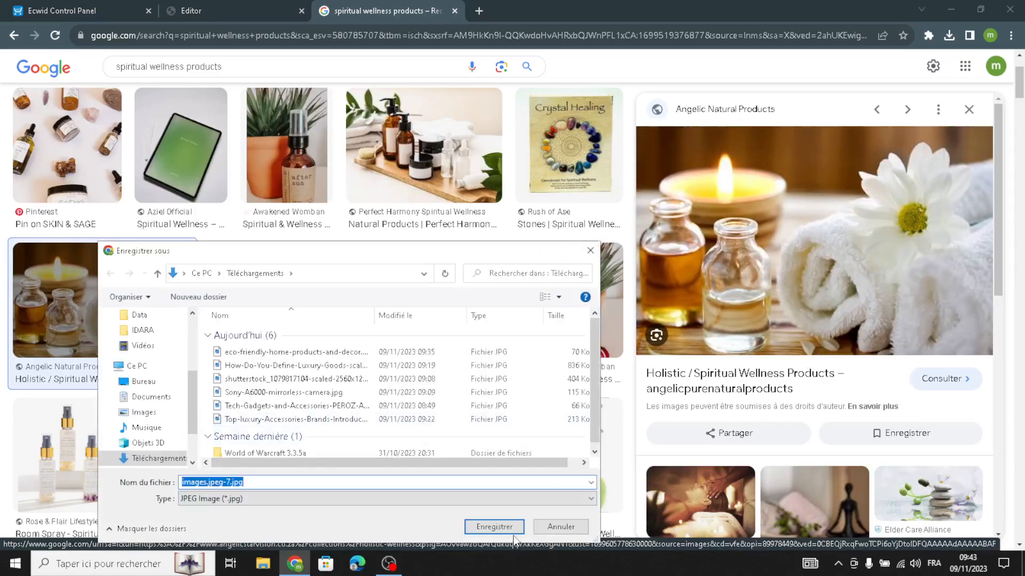
pyautogui.click(516, 528)
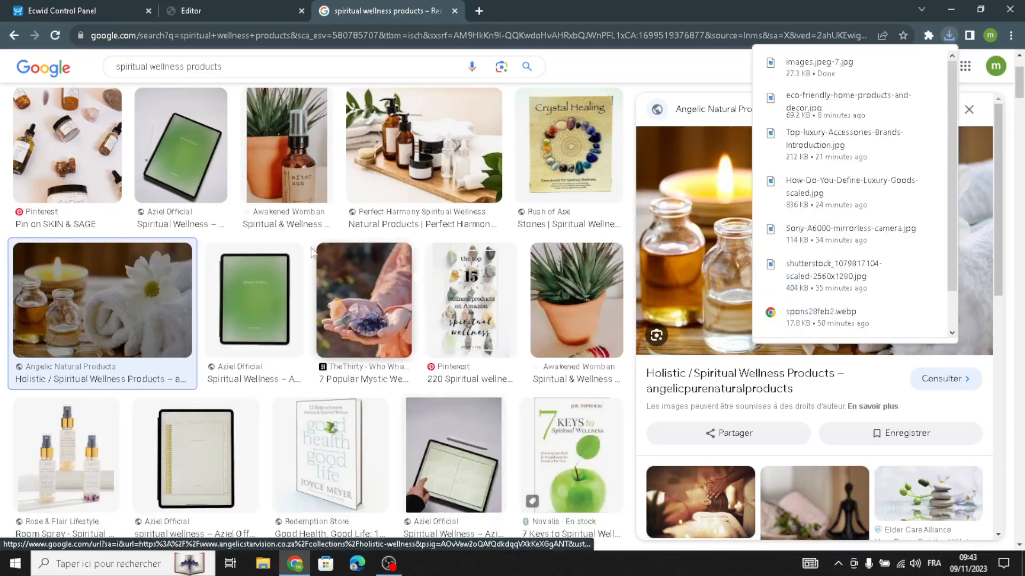
# Back in the site editor, replace the Cover & Headline image with the downloaded candle and towel image.
pyautogui.click(200, 7)
pyautogui.click(124, 459)
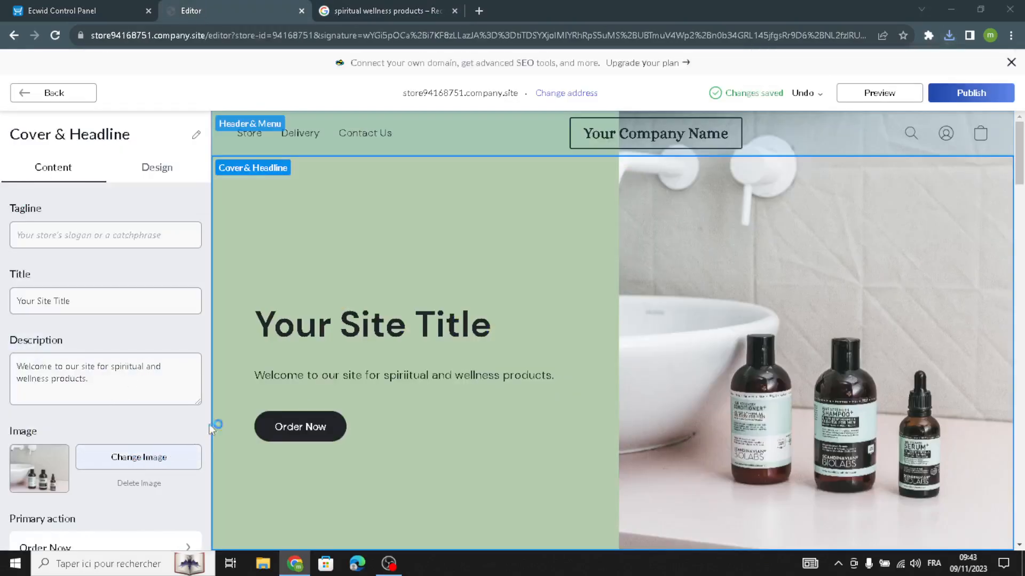
pyautogui.click(281, 393)
pyautogui.click(286, 379)
pyautogui.click(489, 527)
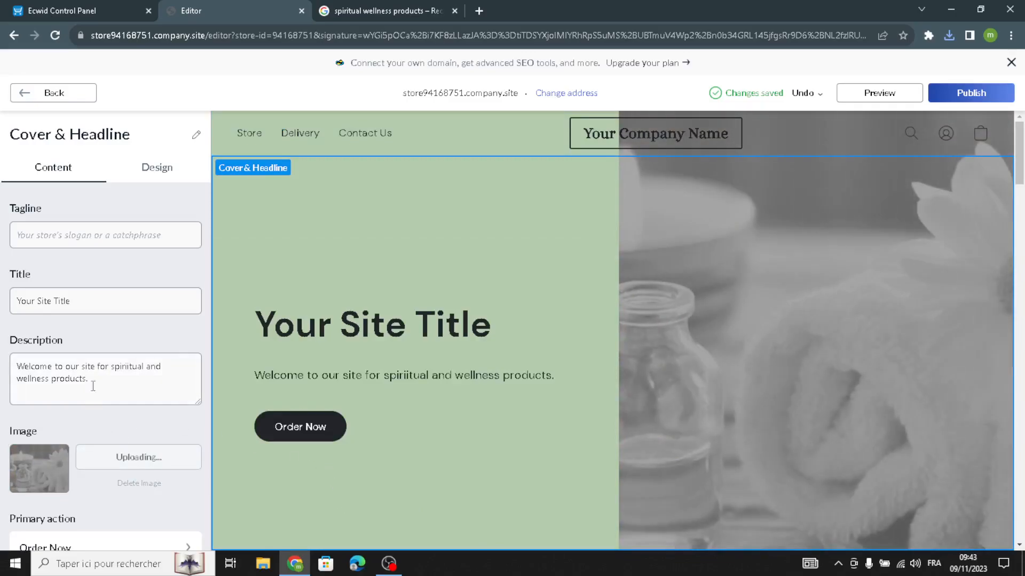
# Set the cover's sidebar colour to the grey-blue #9AAAB8 from the colour palette.
pyautogui.click(156, 169)
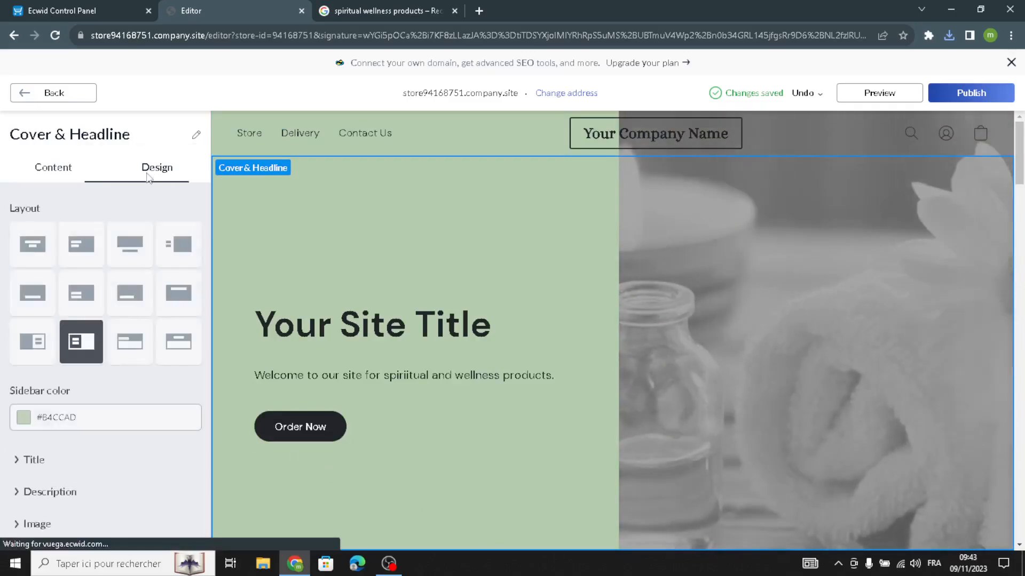
pyautogui.click(24, 421)
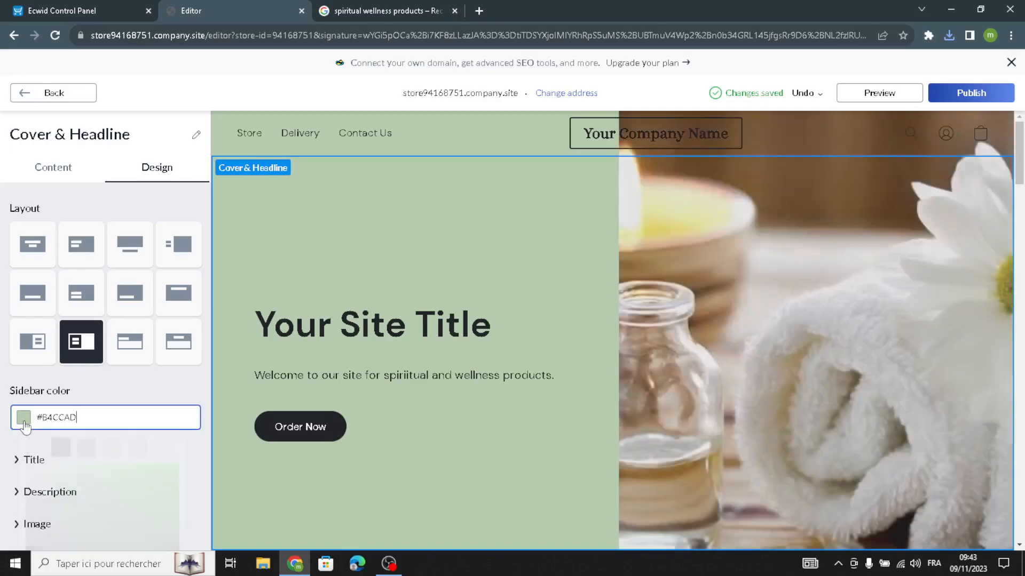
pyautogui.click(87, 457)
pyautogui.click(2, 392)
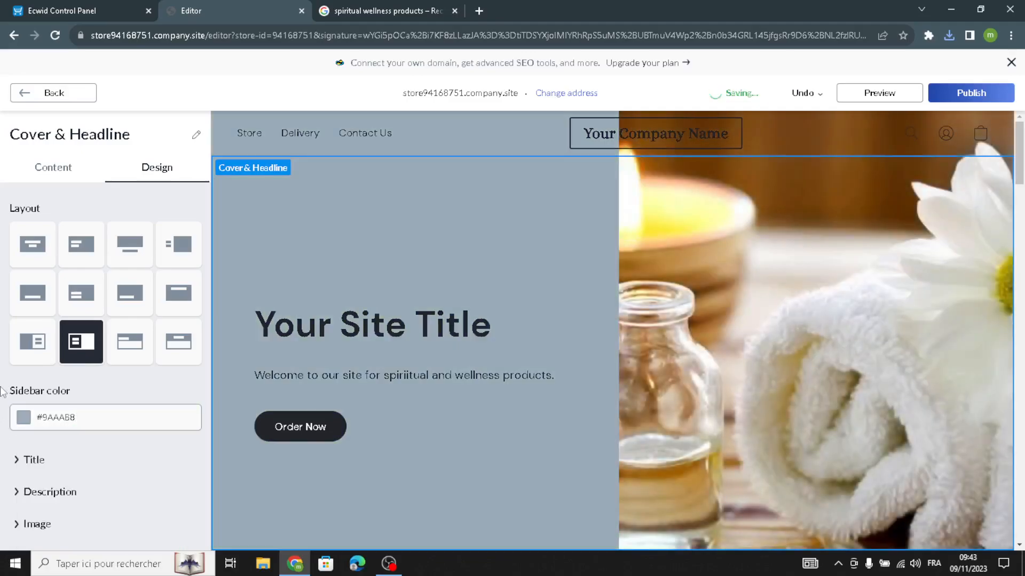
# Set the cover description's font size to 28 and its font to Alice.
pyautogui.click(32, 492)
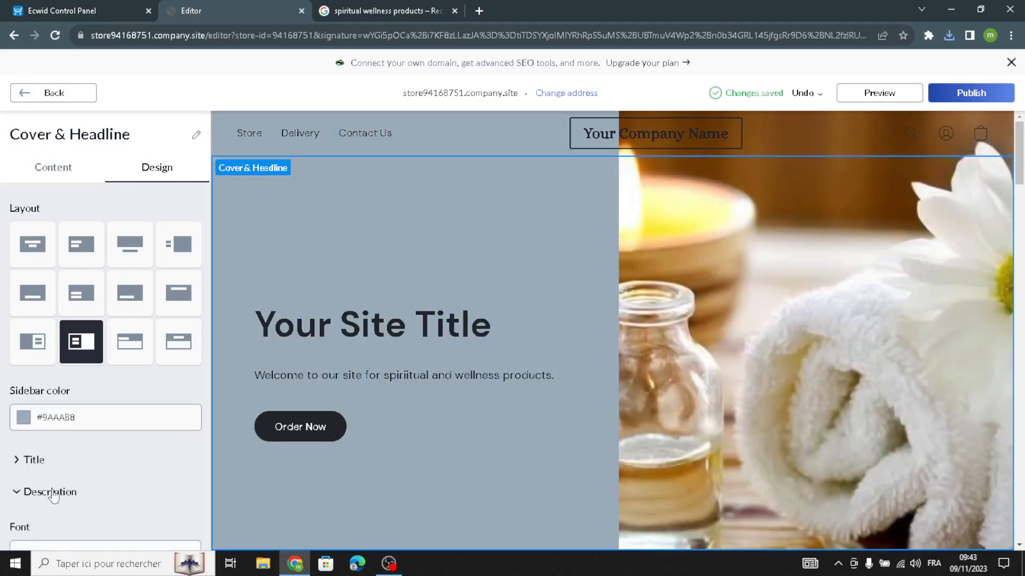
pyautogui.scroll(-5, 53, 496)
pyautogui.click(55, 355)
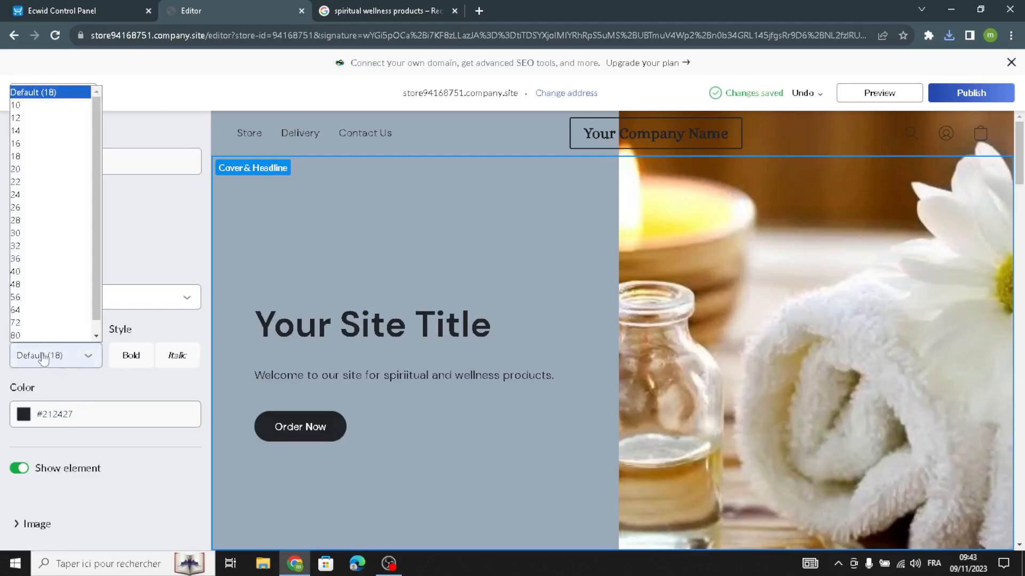
pyautogui.click(35, 219)
pyautogui.click(65, 300)
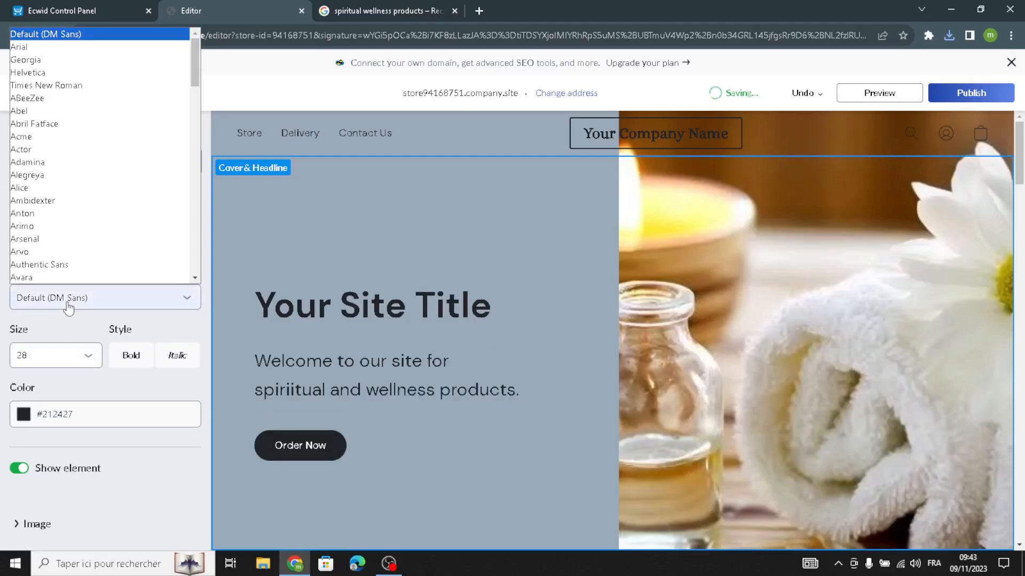
pyautogui.click(67, 188)
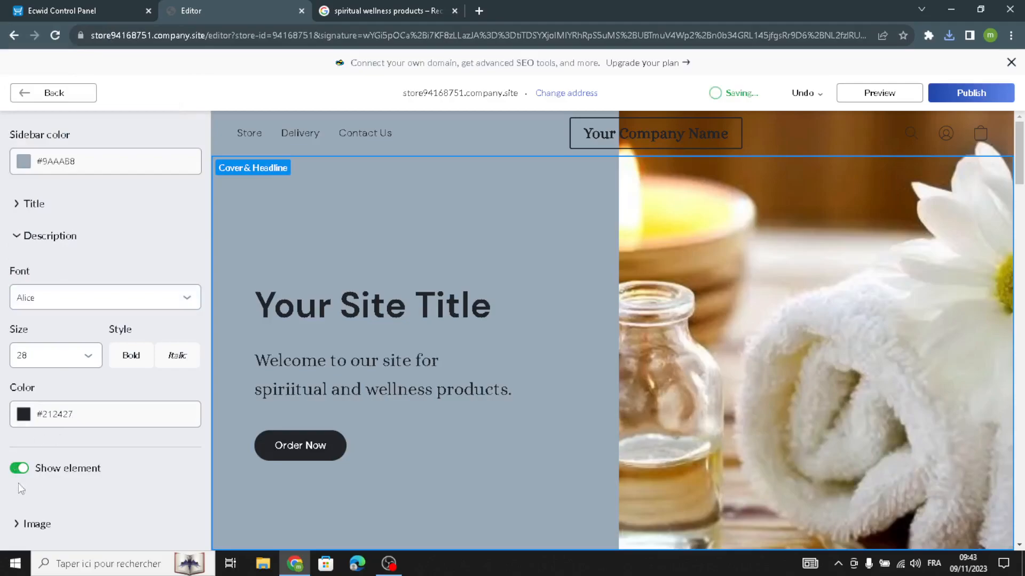
# Correct the description text's typo so it reads "spiritual".
pyautogui.scroll(-1, 19, 498)
pyautogui.scroll(6, 54, 478)
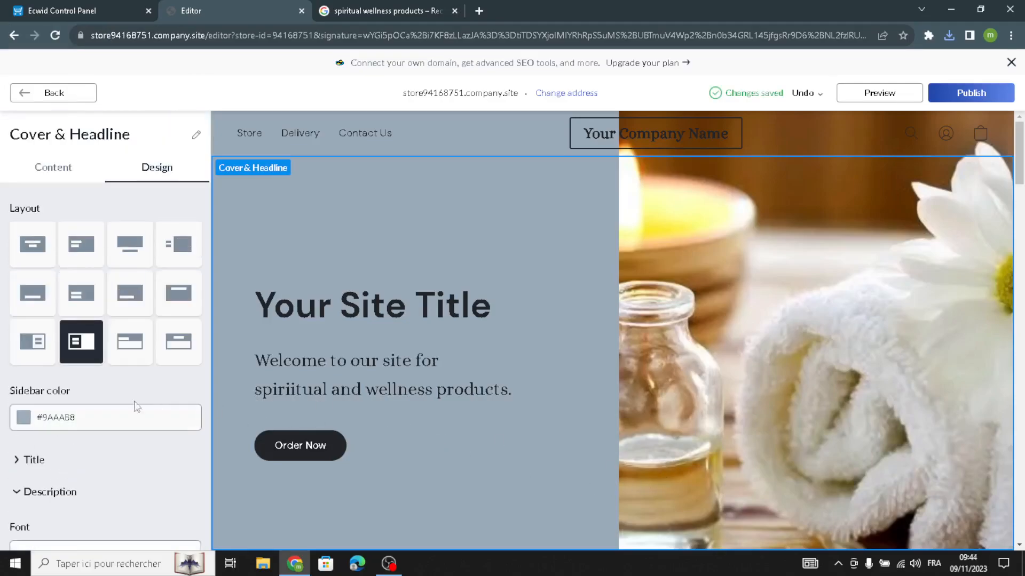
pyautogui.click(83, 166)
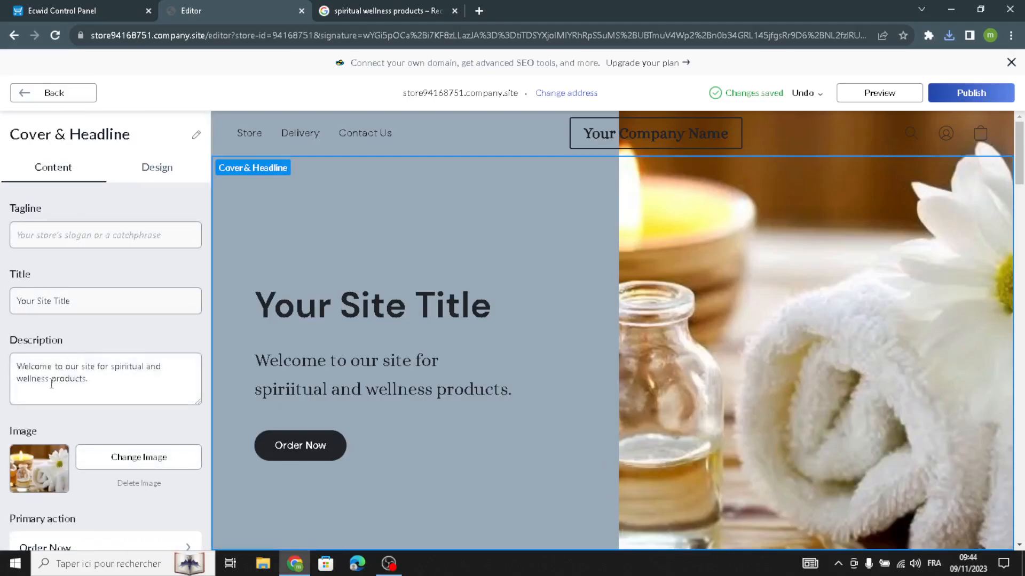
pyautogui.click(129, 367)
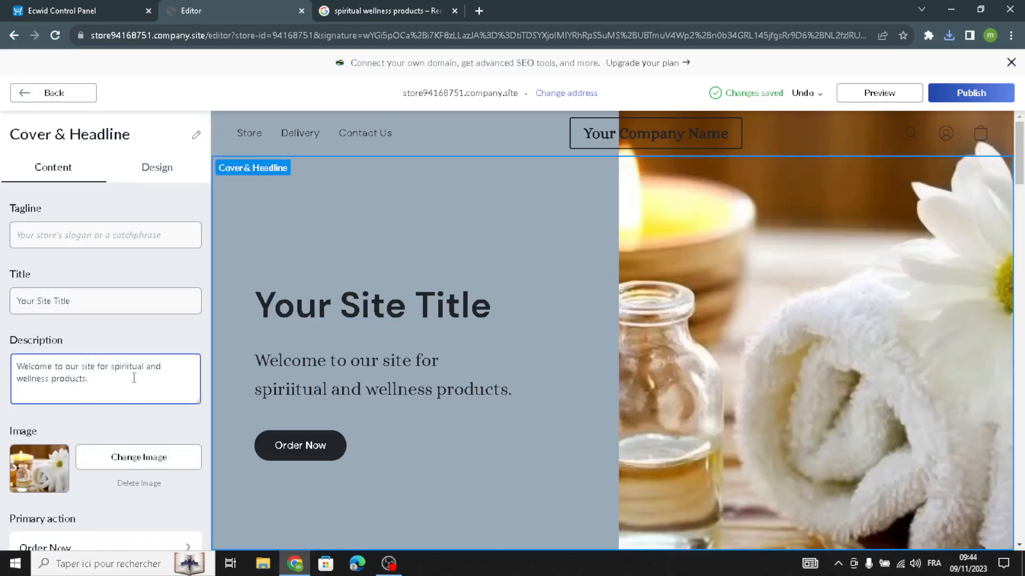
pyautogui.press('BackSpace')
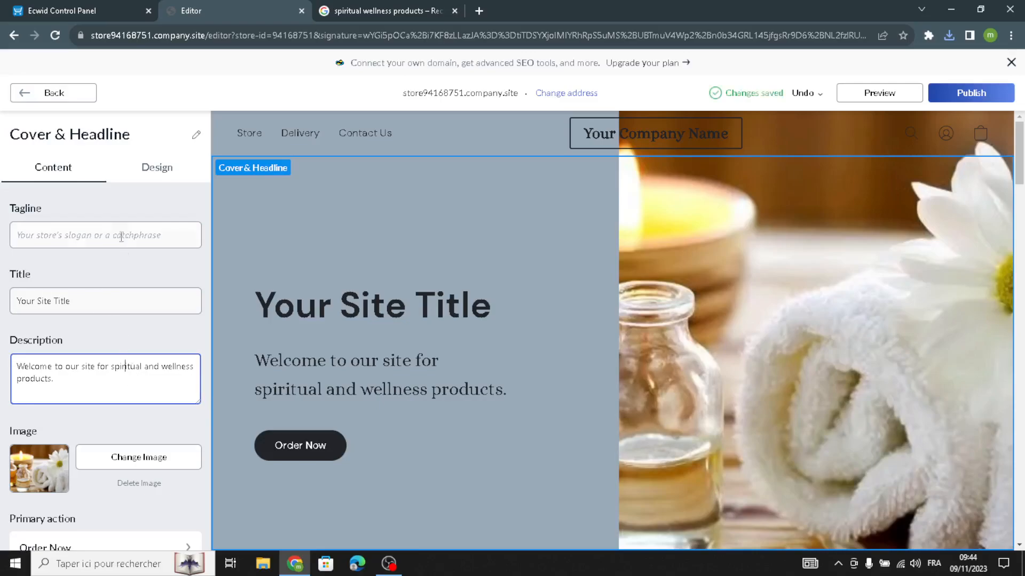
# Return to the homepage sections list and open the Store section.
pyautogui.click(140, 170)
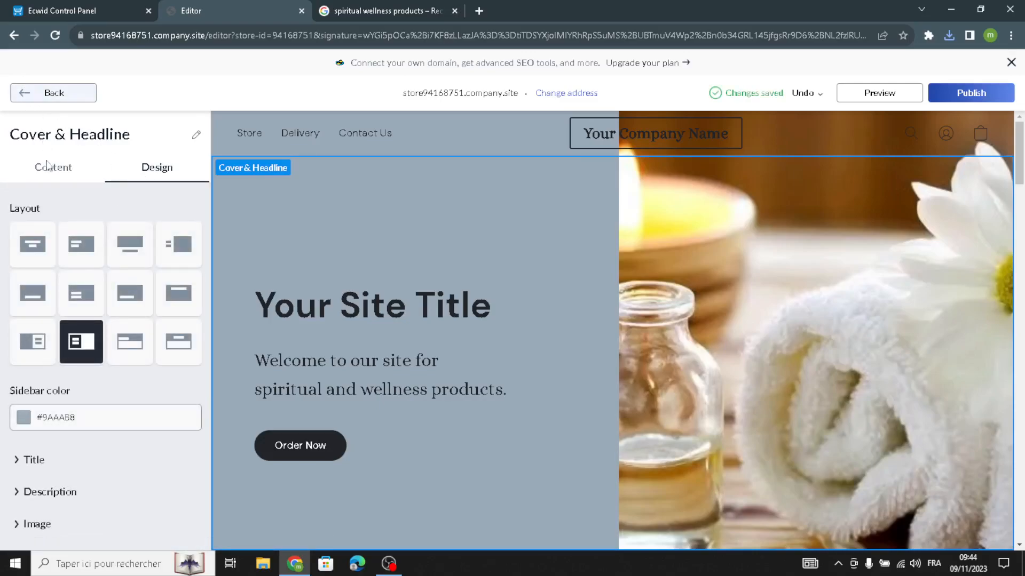
pyautogui.click(16, 95)
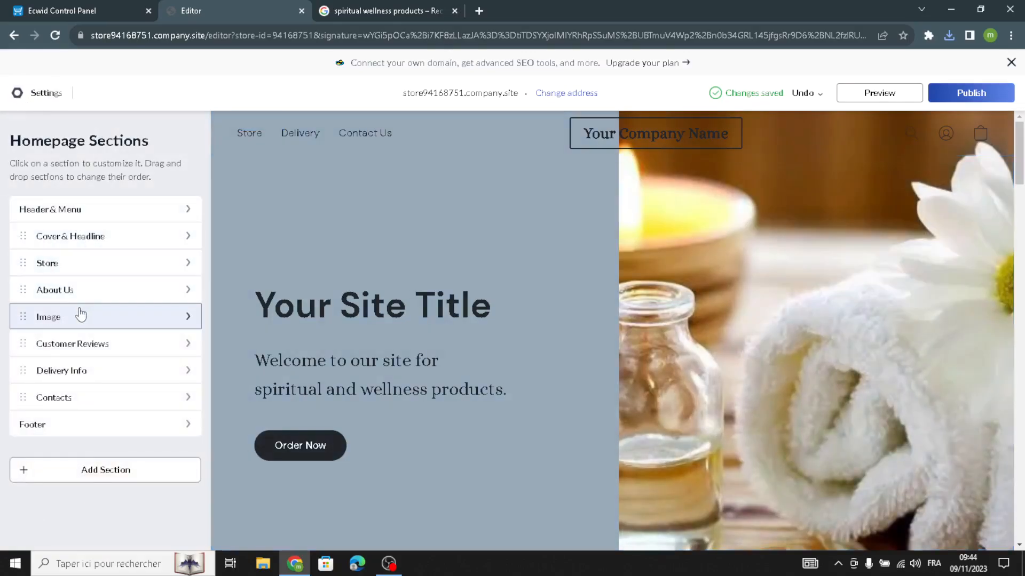
pyautogui.click(72, 270)
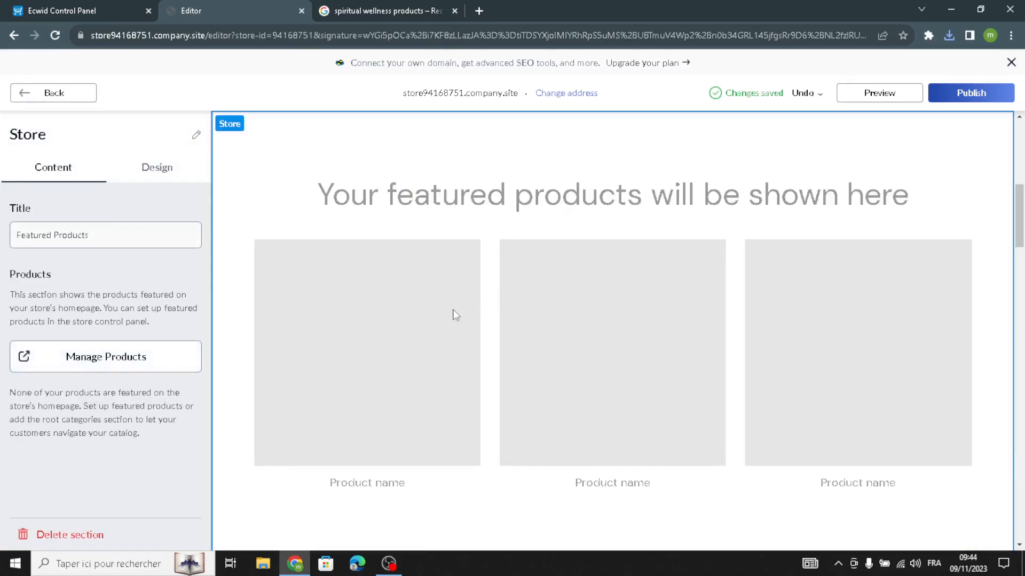
# In the Ecwid control panel, follow the add-products task and start a new product.
pyautogui.click(98, 4)
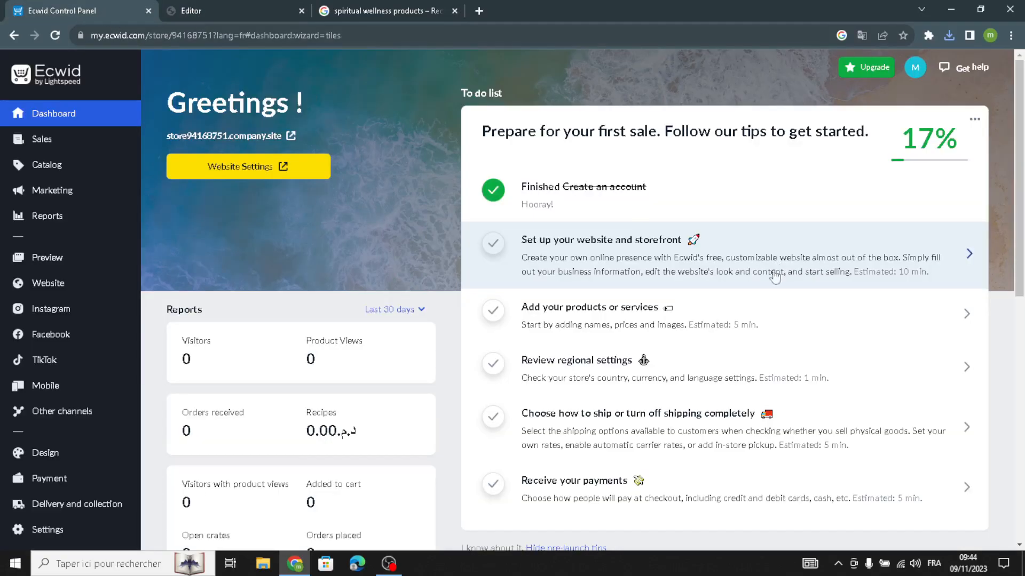
pyautogui.click(584, 316)
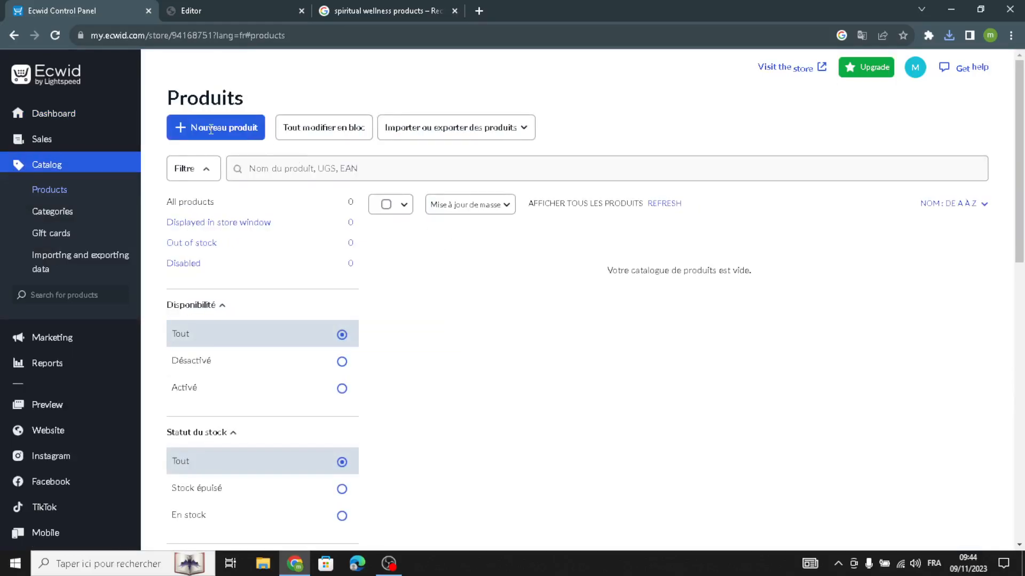
pyautogui.click(216, 129)
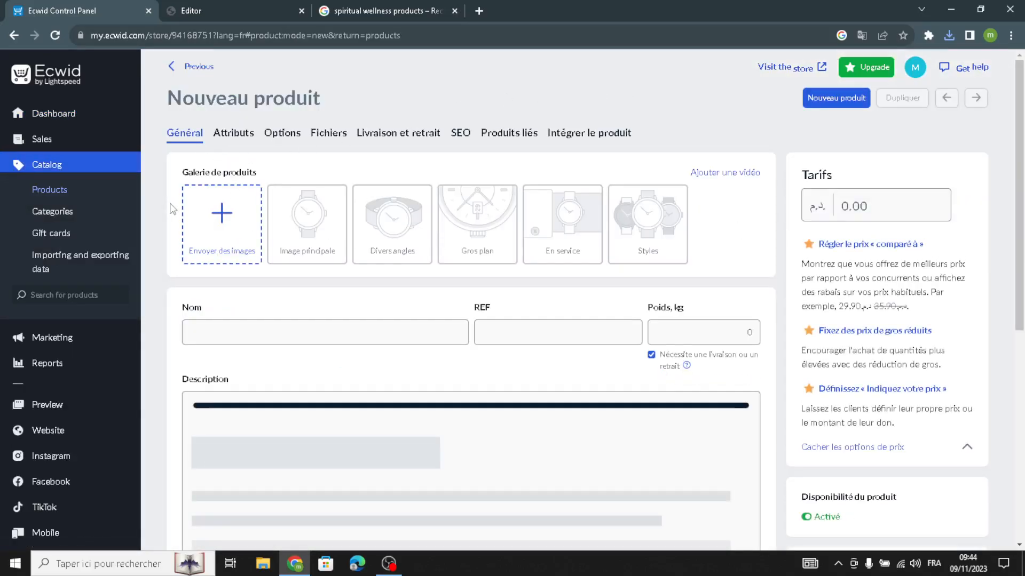
# Inspect the new product form's name, REF, weight, price and description fields.
pyautogui.click(242, 334)
pyautogui.click(482, 328)
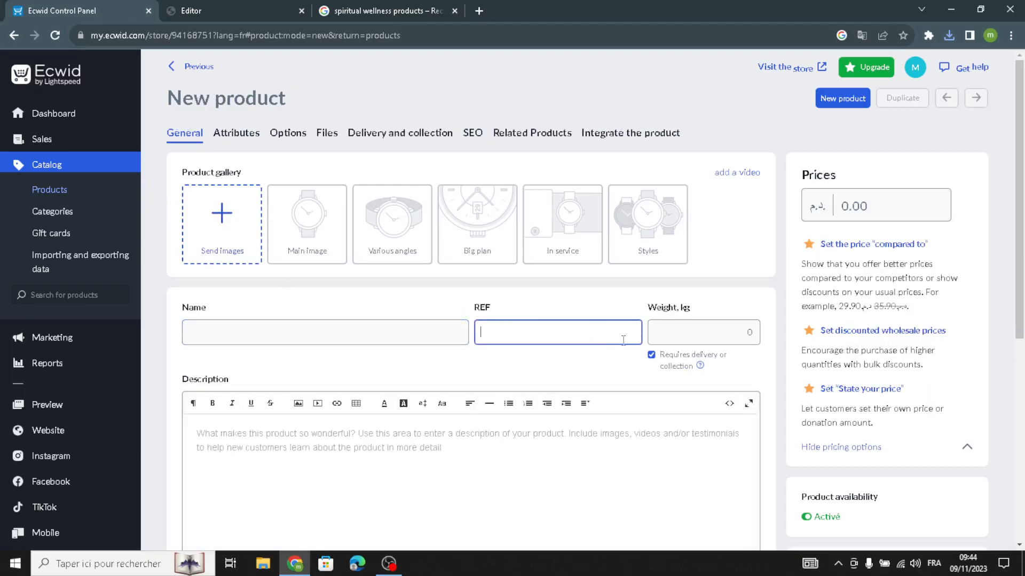
pyautogui.click(694, 343)
pyautogui.click(852, 203)
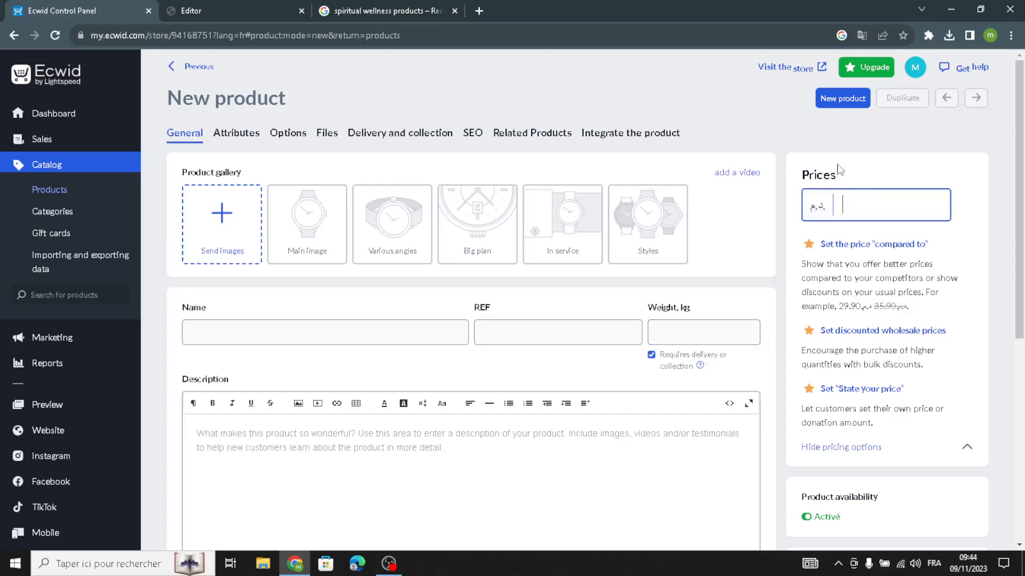
pyautogui.click(294, 469)
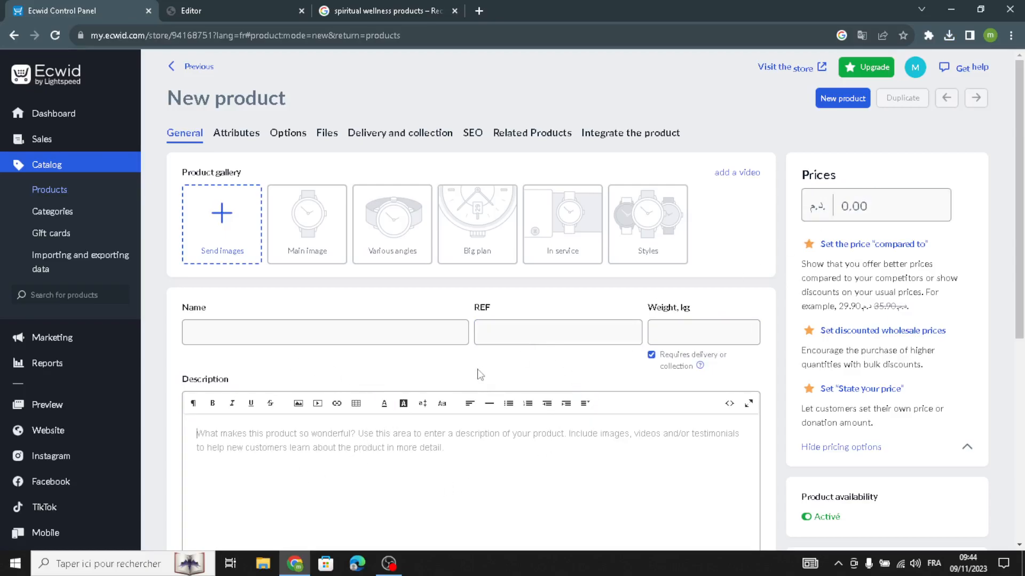
# Review the Store section's design options in the editor and return to the homepage sections list.
pyautogui.click(240, 7)
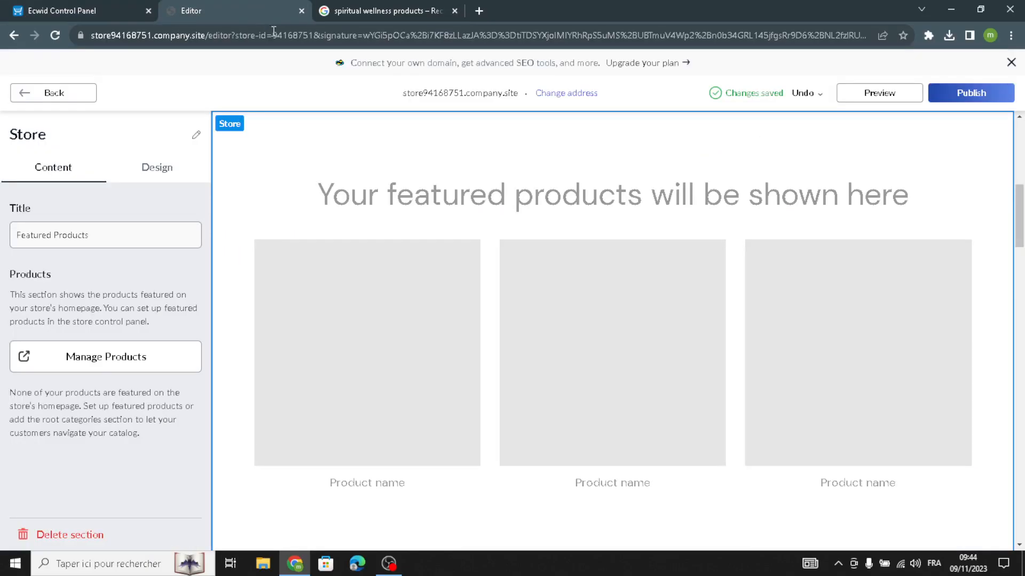
pyautogui.click(149, 174)
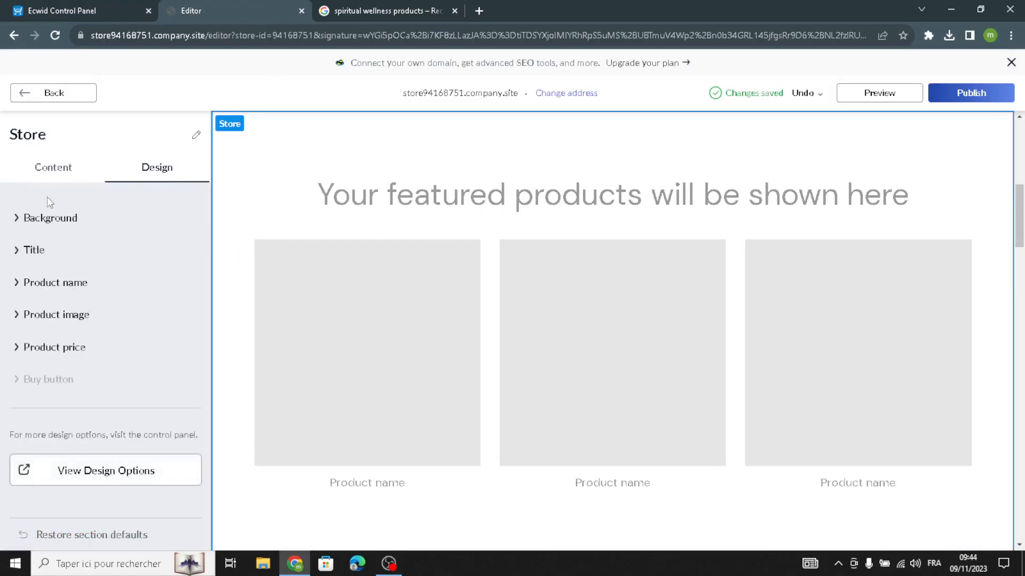
pyautogui.click(81, 7)
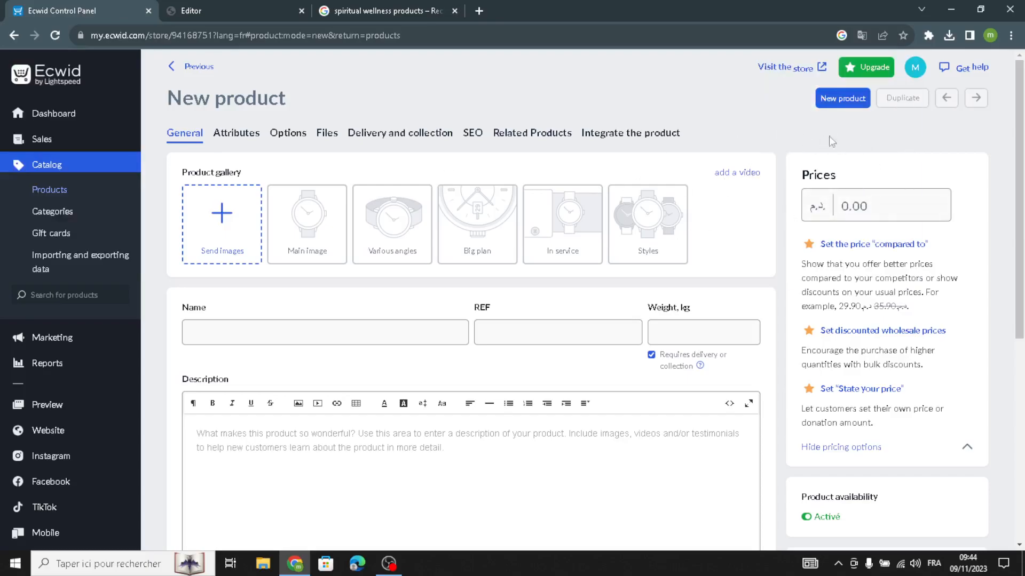
pyautogui.click(277, 7)
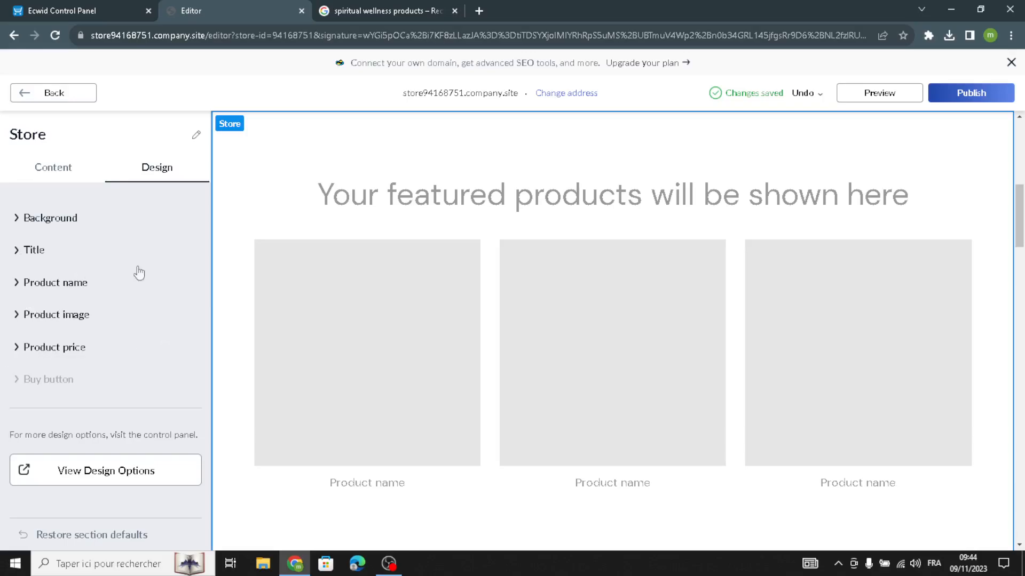
pyautogui.click(56, 99)
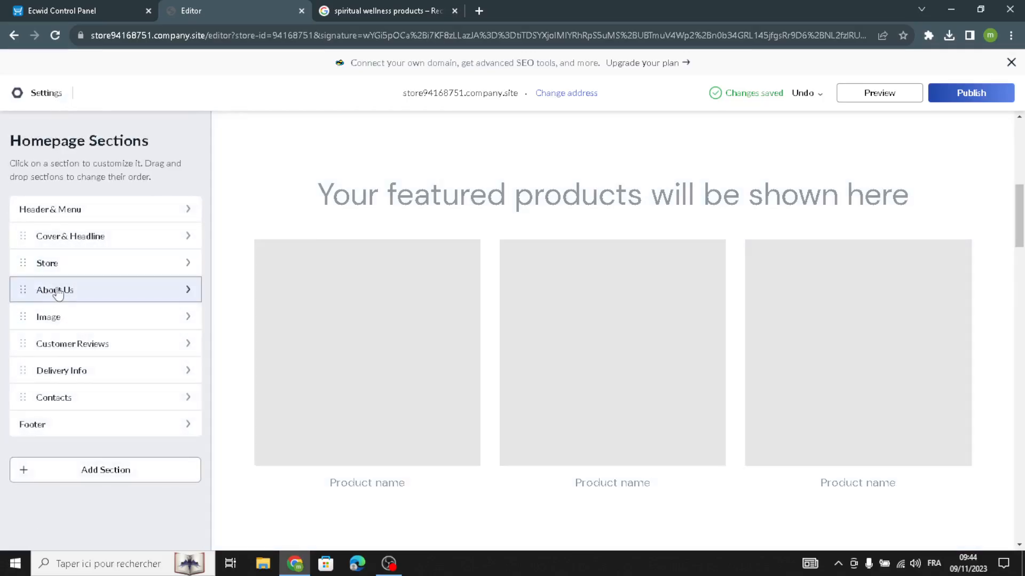
# Open the About Us section and examine its title, subtitle and description text fields.
pyautogui.click(56, 290)
pyautogui.click(81, 304)
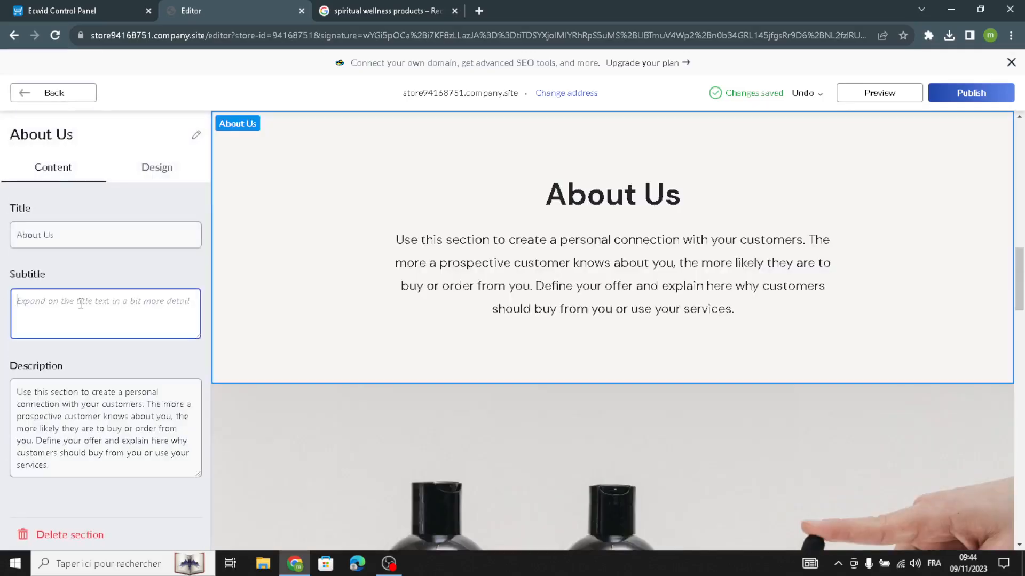
pyautogui.click(99, 245)
pyautogui.click(35, 321)
pyautogui.moveTo(60, 475); pyautogui.dragTo(4, 331)
pyautogui.click(87, 491)
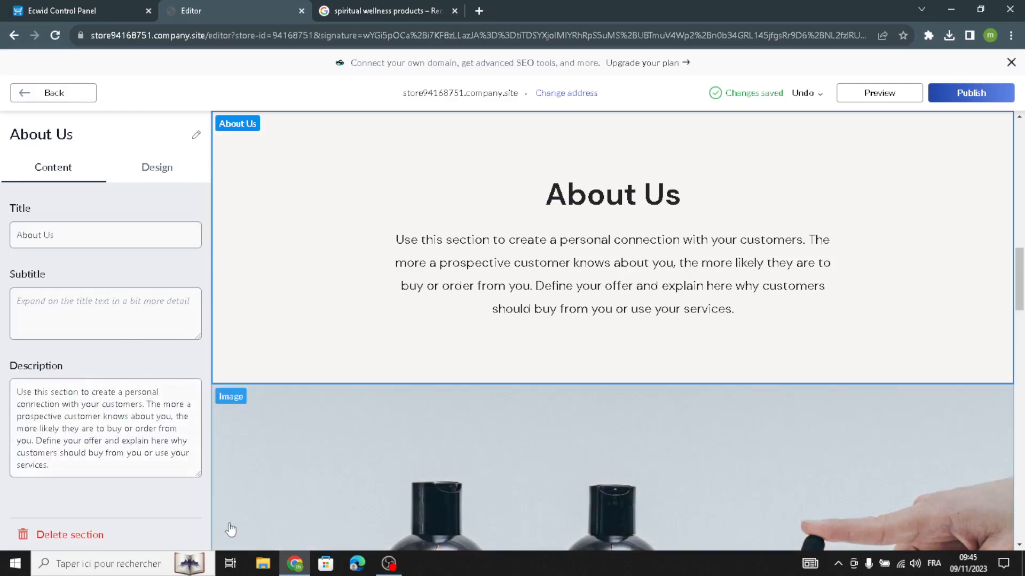
pyautogui.moveTo(59, 475); pyautogui.dragTo(2, 363)
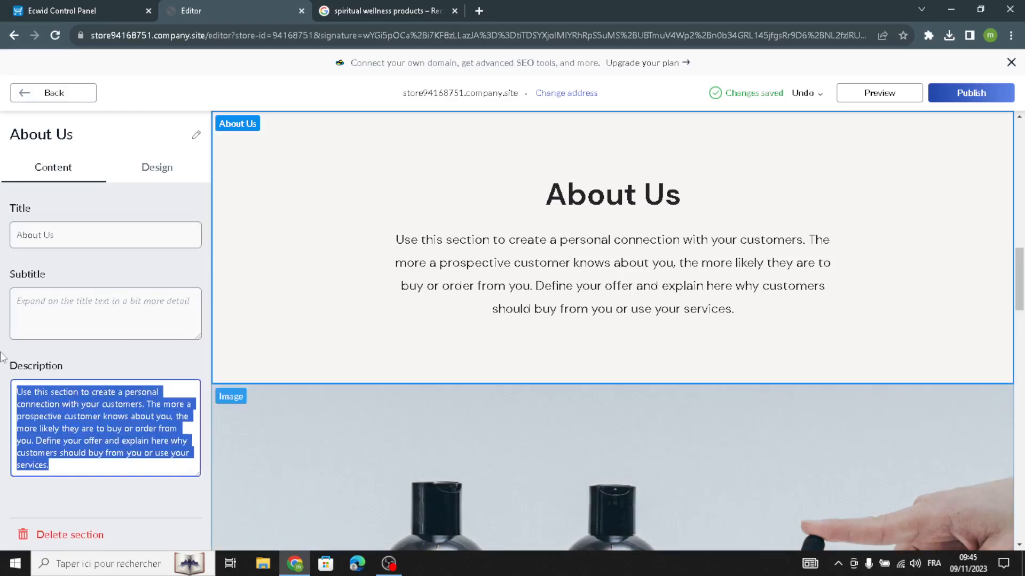
pyautogui.click(71, 486)
pyautogui.moveTo(63, 472); pyautogui.dragTo(2, 329)
pyautogui.click(61, 491)
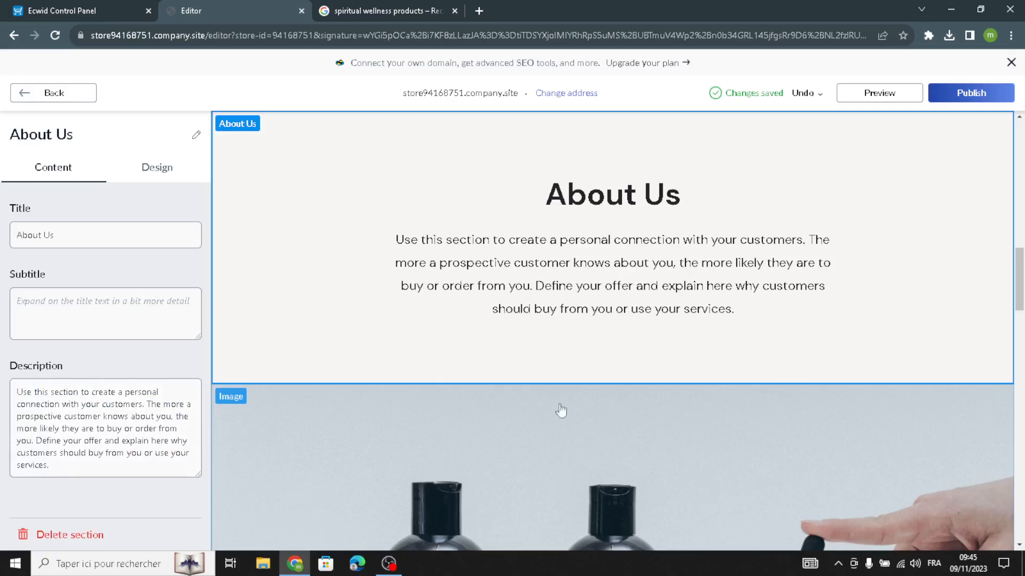
pyautogui.moveTo(56, 468); pyautogui.dragTo(35, 380)
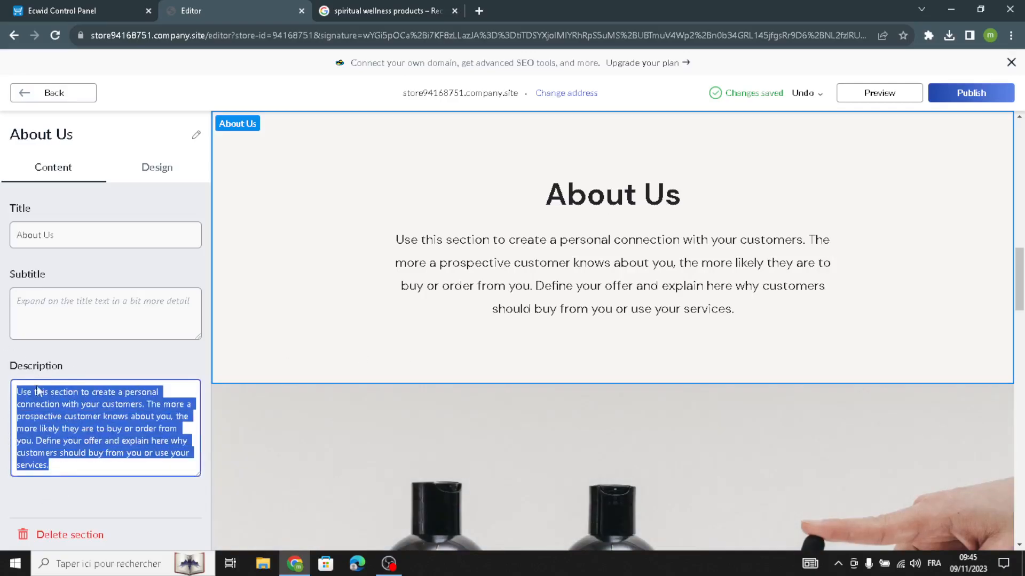
# Try the About Us section's layout options and restore the first, centred layout.
pyautogui.click(154, 168)
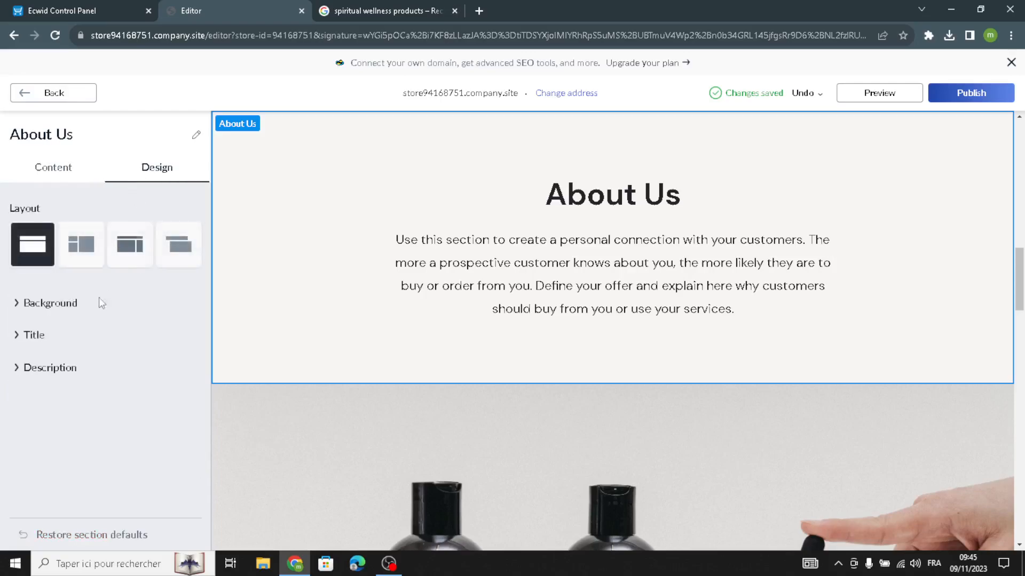
pyautogui.click(67, 255)
pyautogui.click(130, 247)
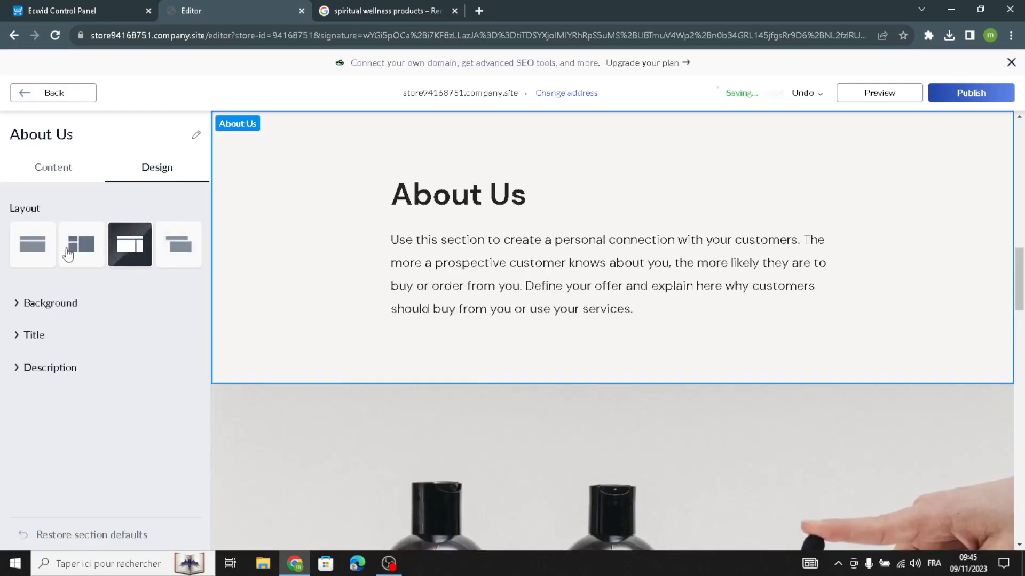
pyautogui.click(43, 251)
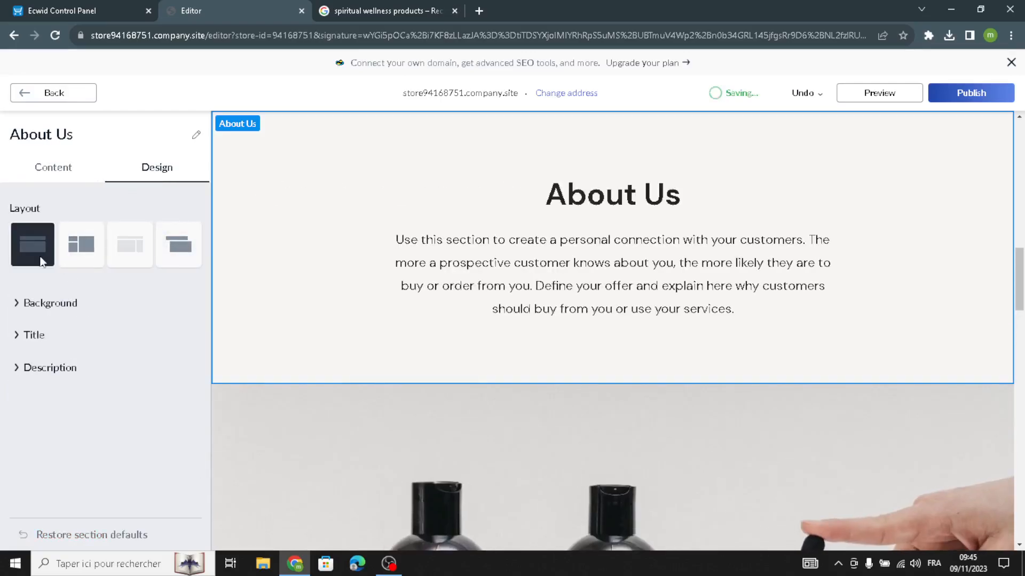
# Set the About Us background to a solid colour #9AAAB8 from the preset swatches.
pyautogui.click(28, 303)
pyautogui.click(27, 418)
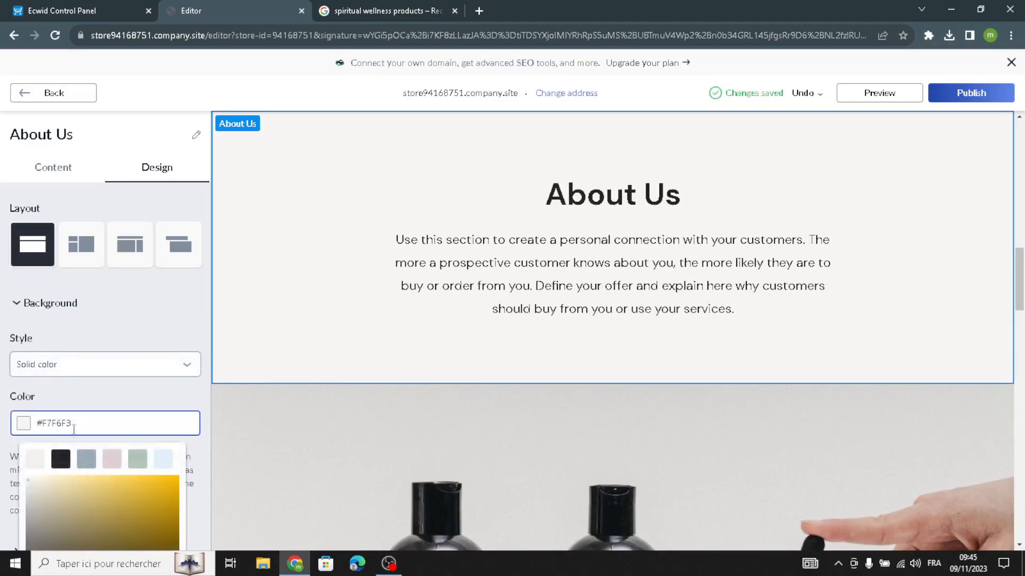
pyautogui.click(86, 459)
pyautogui.click(113, 328)
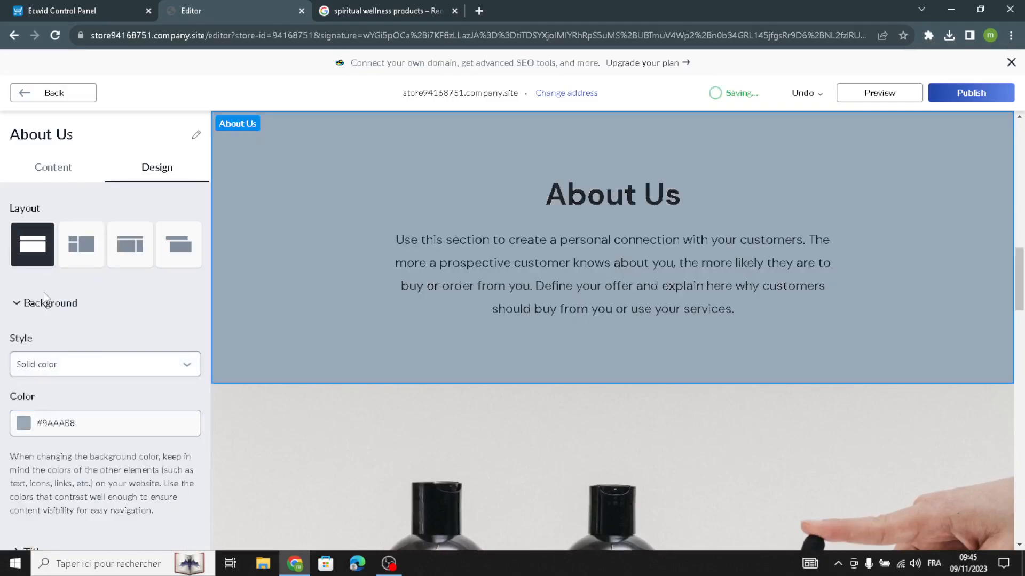
# Change the About Us description font to Alice.
pyautogui.scroll(-2, 21, 462)
pyautogui.click(30, 486)
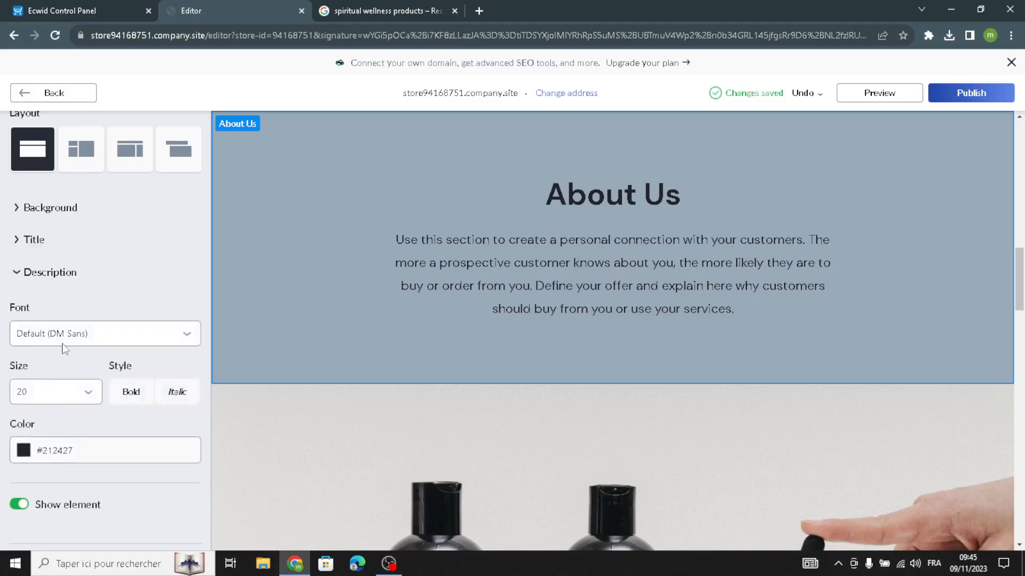
pyautogui.click(54, 334)
pyautogui.click(32, 225)
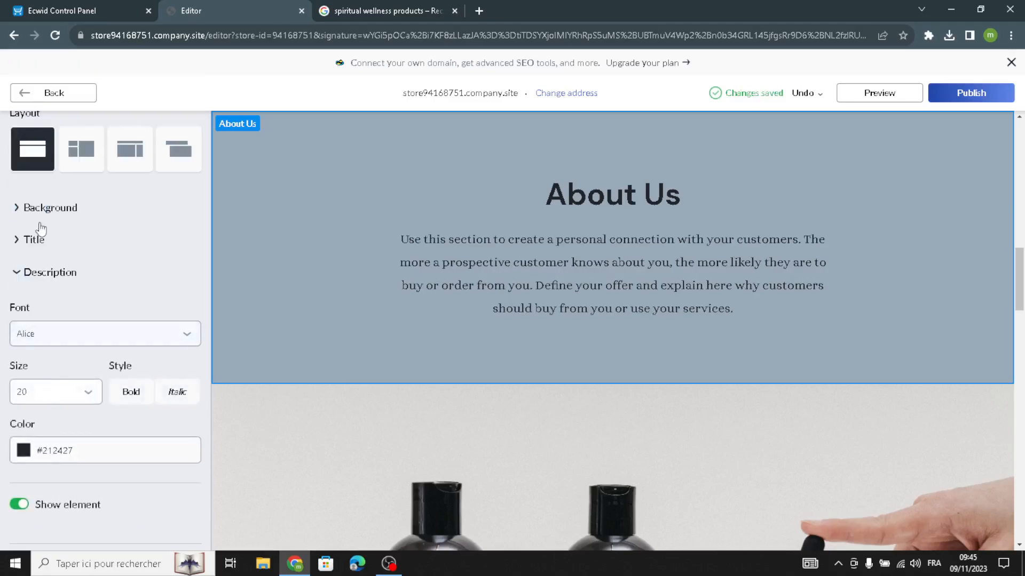
# Return to the homepage sections, open the Image section and examine its tagline, title and description fields.
pyautogui.click(53, 96)
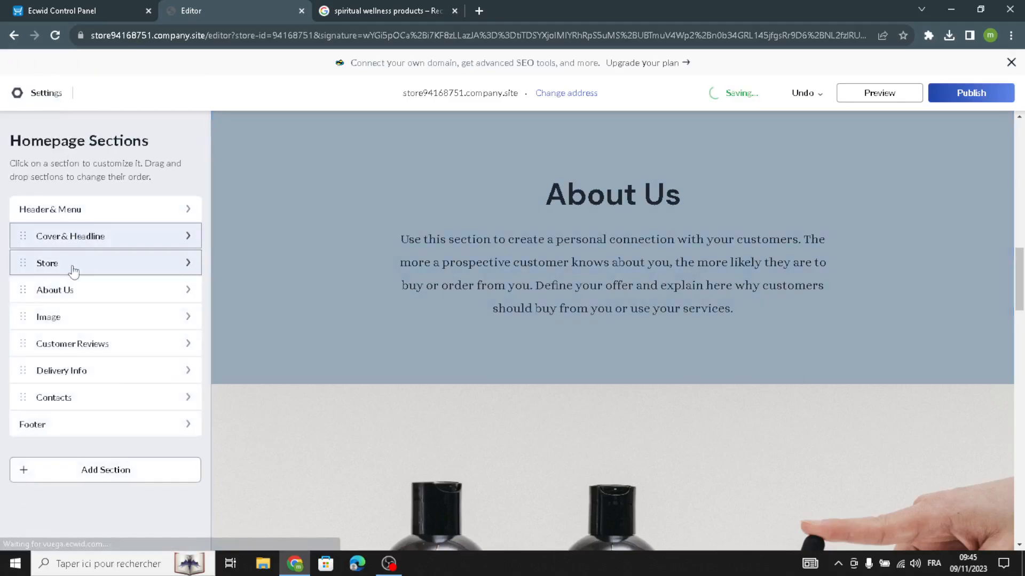
pyautogui.click(63, 325)
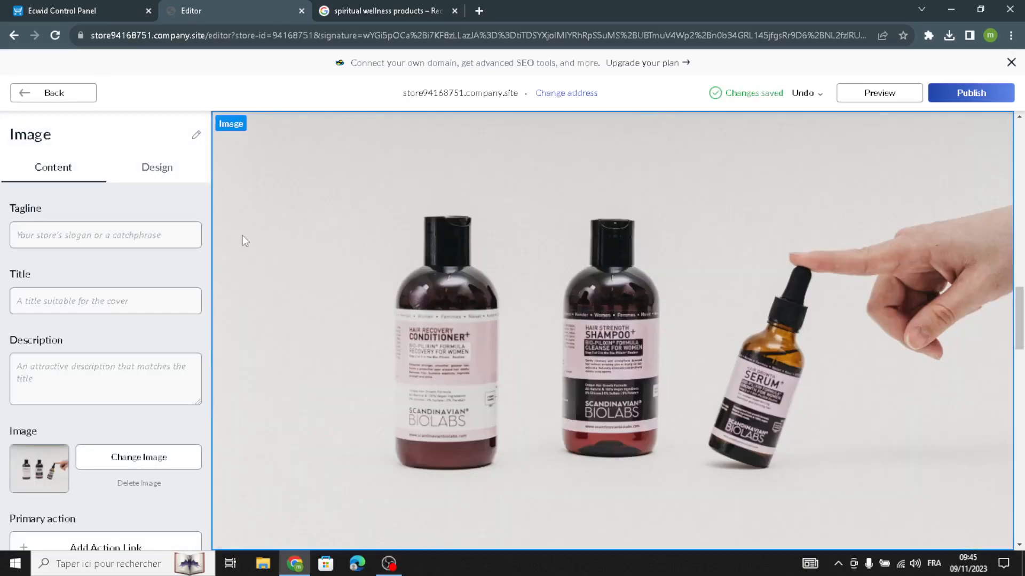
pyautogui.click(20, 359)
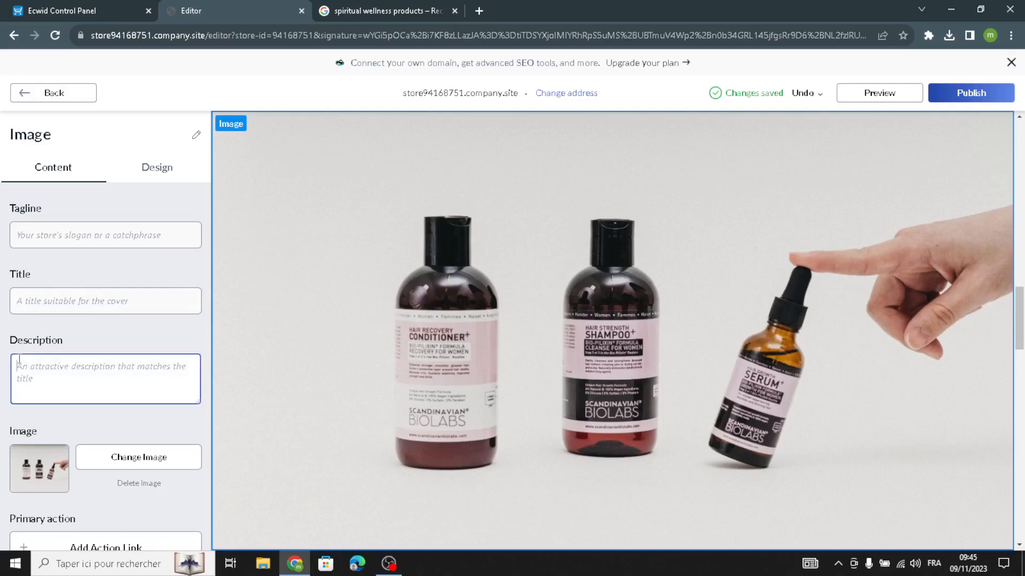
pyautogui.click(56, 246)
pyautogui.click(42, 295)
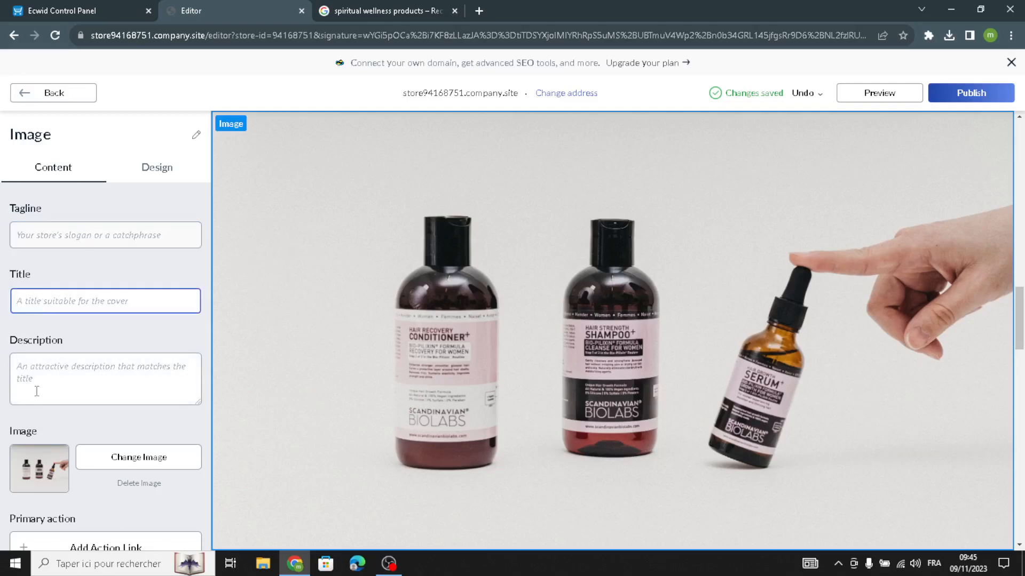
pyautogui.click(52, 382)
pyautogui.scroll(-3, 131, 438)
pyautogui.scroll(3, 142, 411)
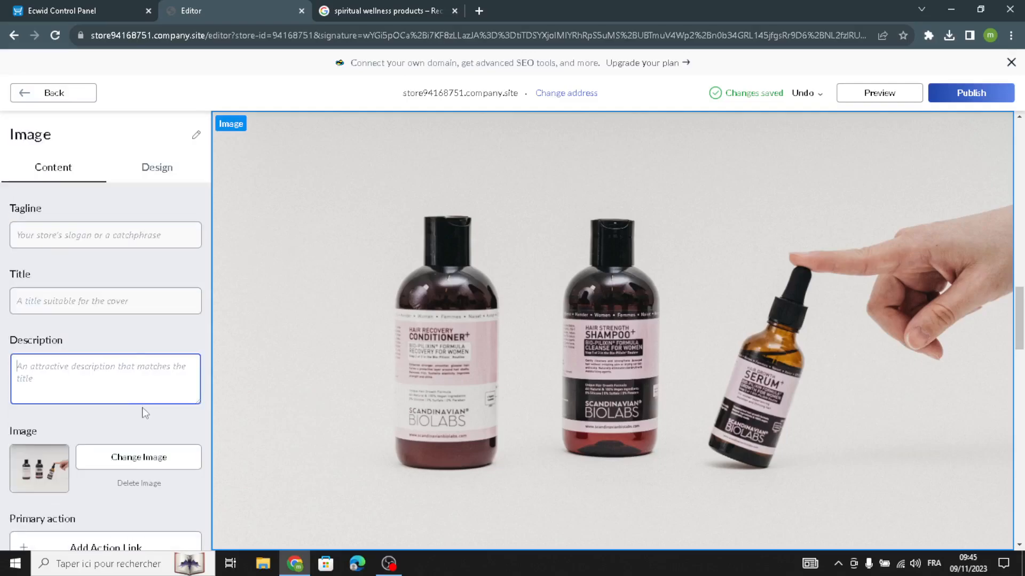
# Set the Image section's layout to the third option in the second row and return to the sections list.
pyautogui.click(155, 169)
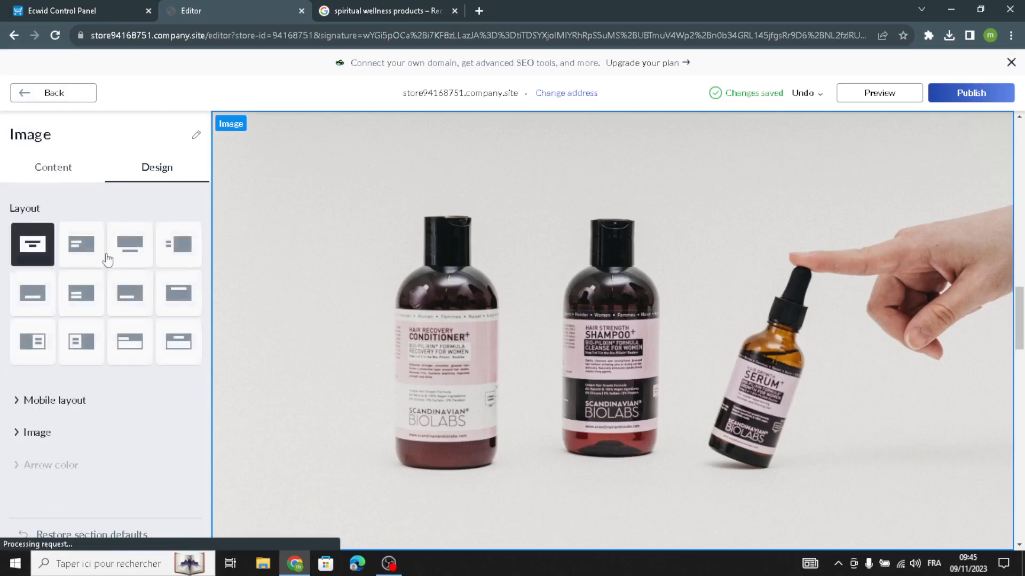
pyautogui.click(53, 306)
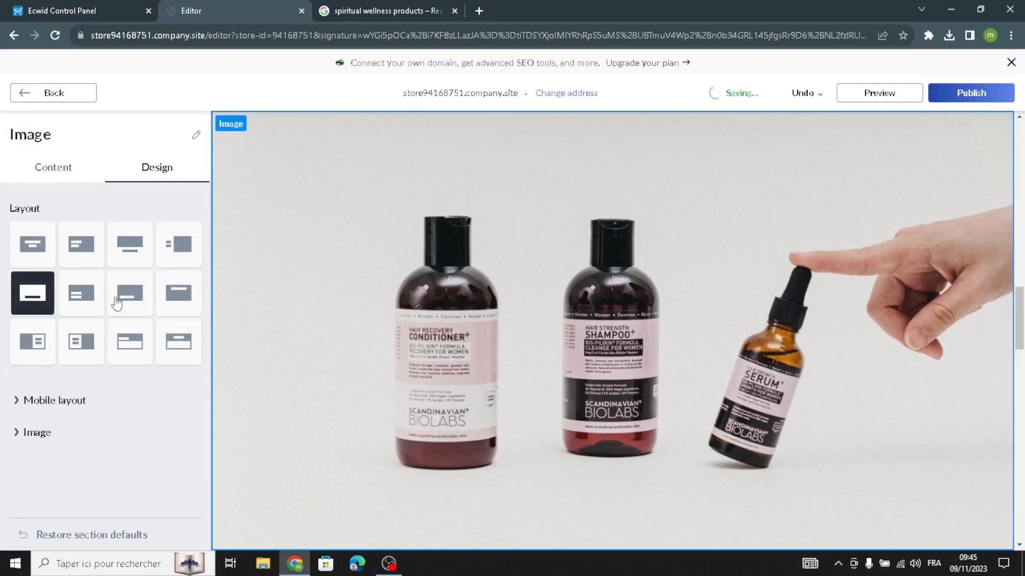
pyautogui.click(144, 275)
pyautogui.click(65, 94)
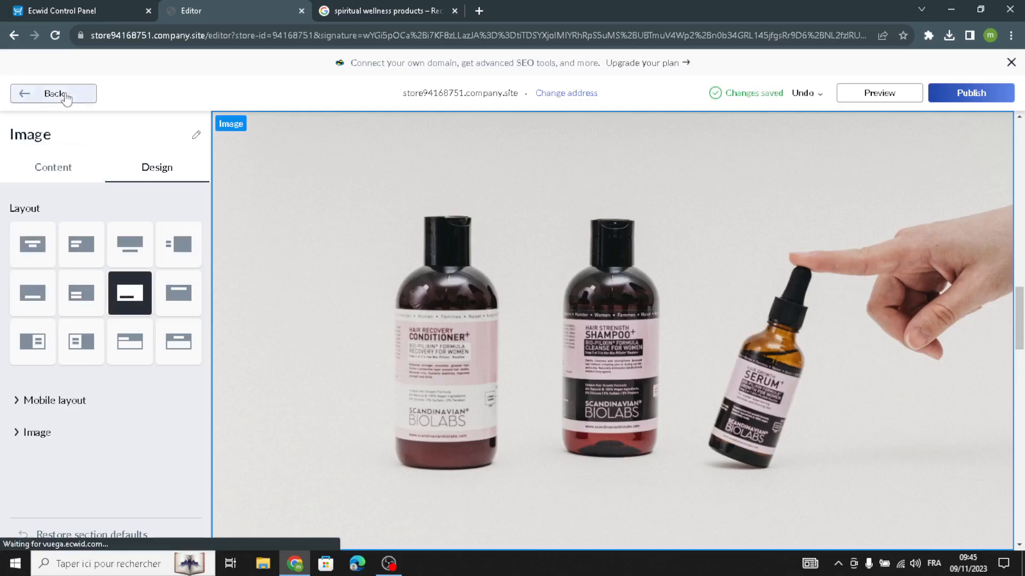
# Open the Customer Reviews section and add a new review to its list.
pyautogui.click(45, 344)
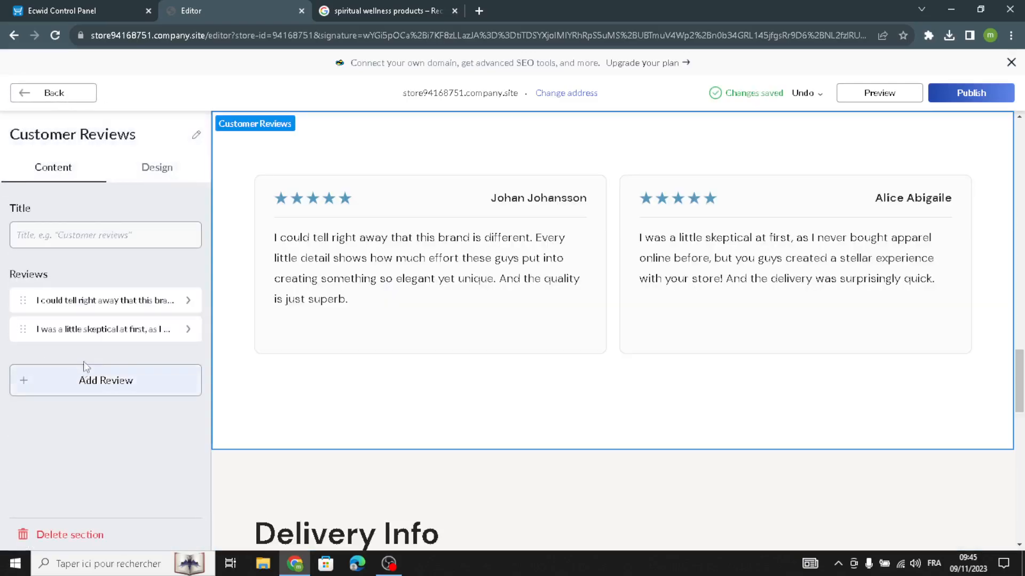
pyautogui.click(132, 235)
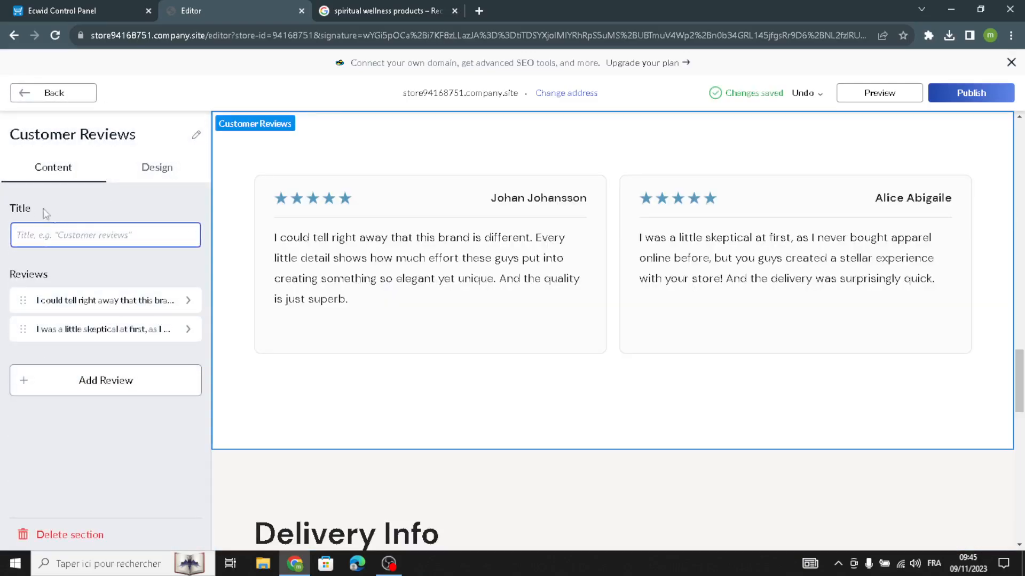
pyautogui.click(101, 259)
pyautogui.click(82, 382)
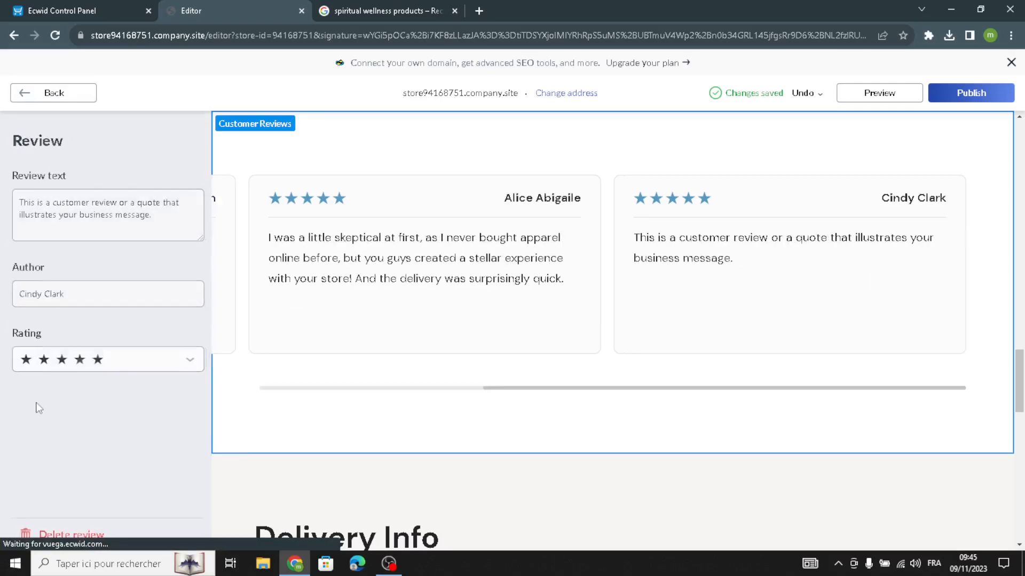
pyautogui.click(85, 300)
pyautogui.click(54, 93)
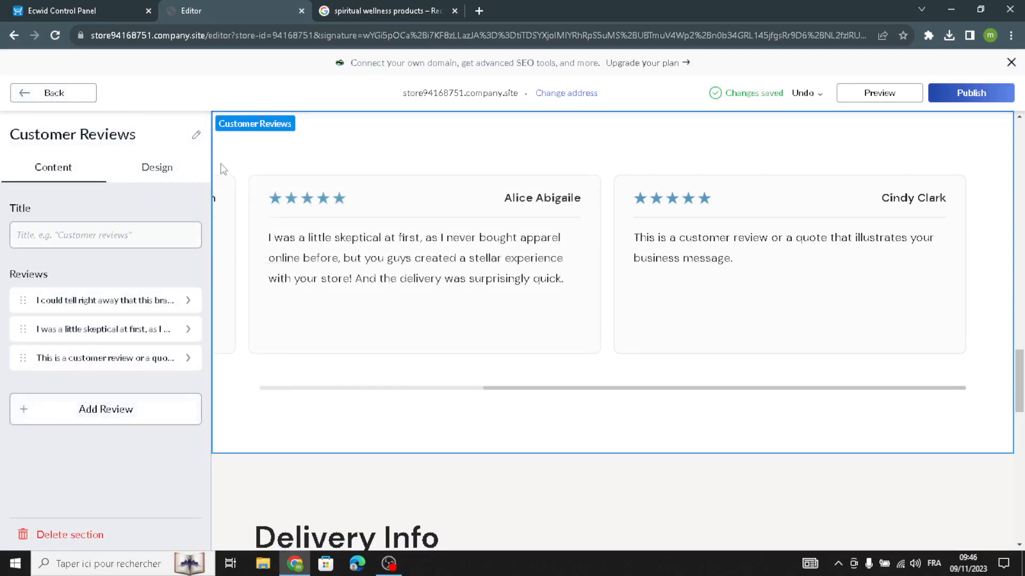
# Set the Customer Reviews layout to the four-tile grid in the last row and return to the sections list.
pyautogui.click(155, 167)
pyautogui.click(32, 246)
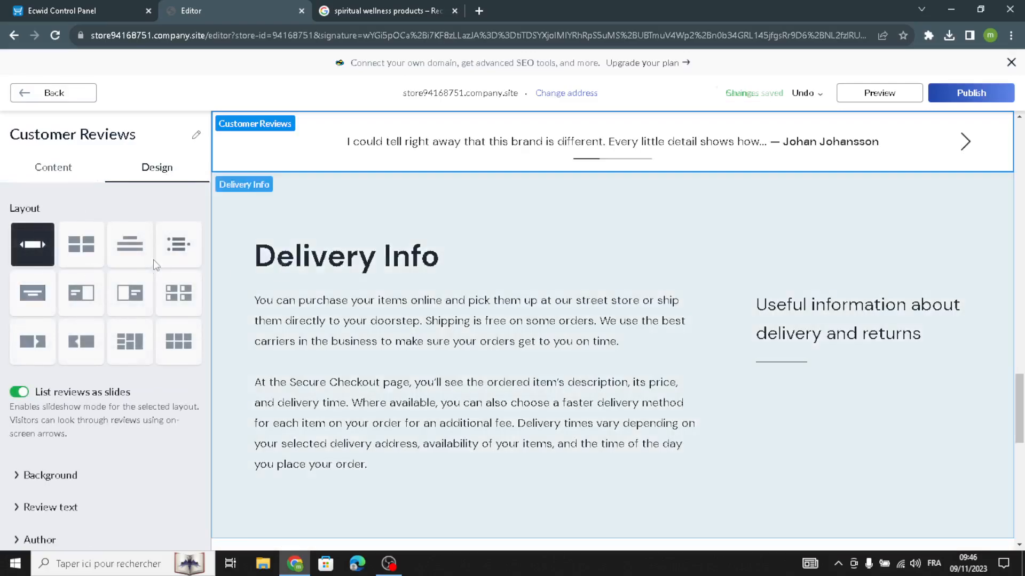
pyautogui.click(166, 260)
pyautogui.click(174, 293)
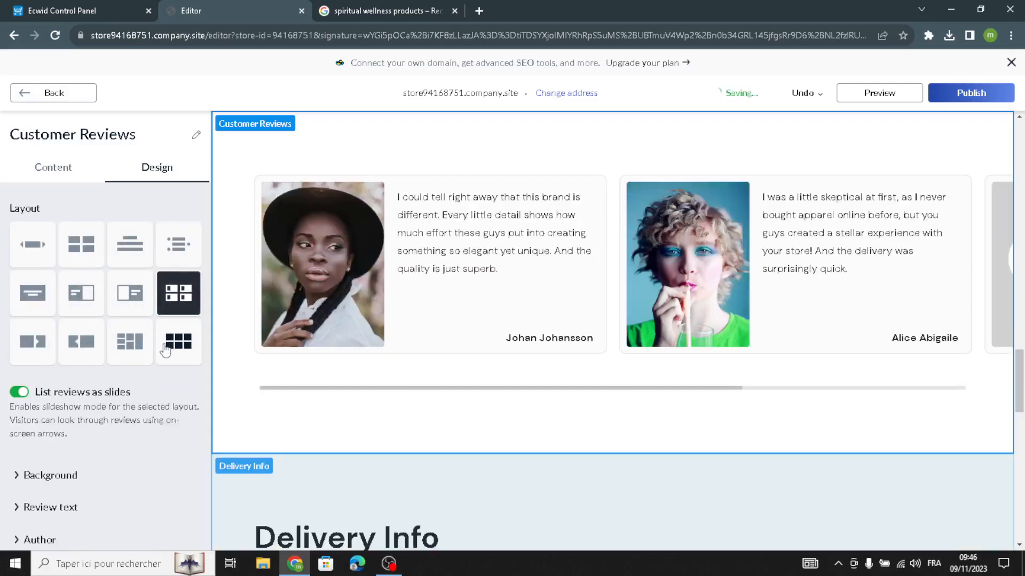
pyautogui.click(168, 344)
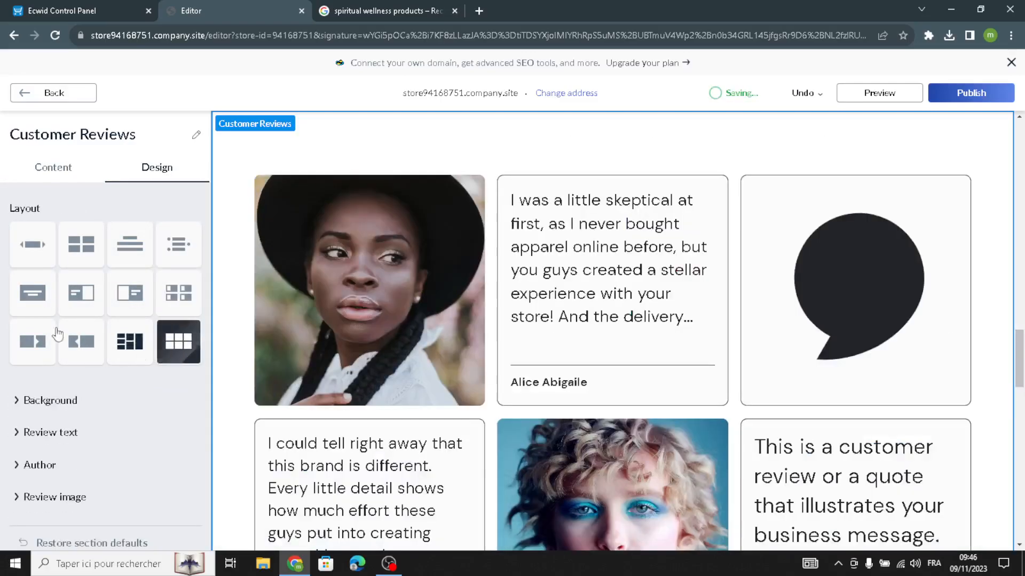
pyautogui.click(49, 93)
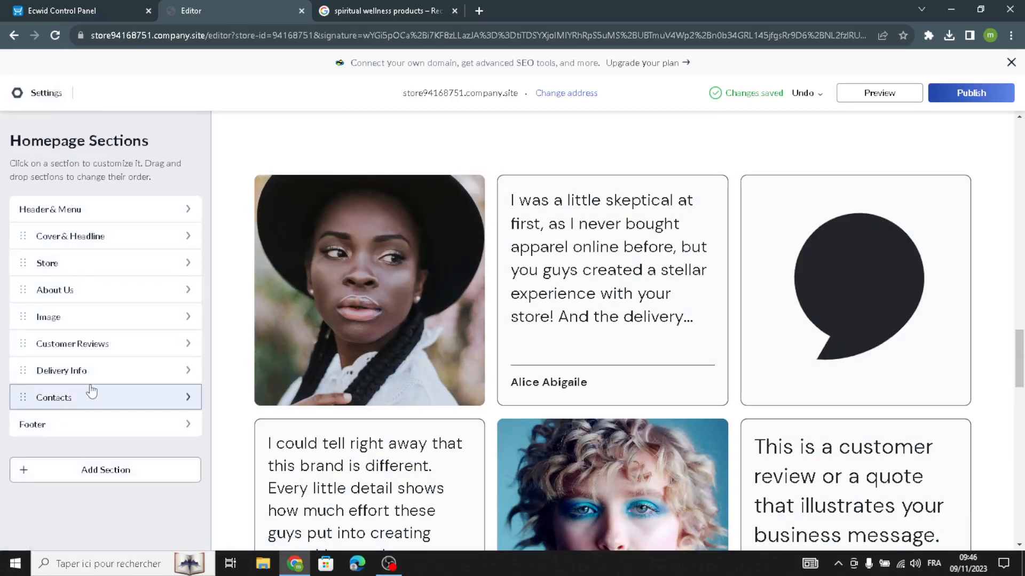
# Open the Delivery Info section and examine its title, subtitle, description and layout settings.
pyautogui.click(87, 370)
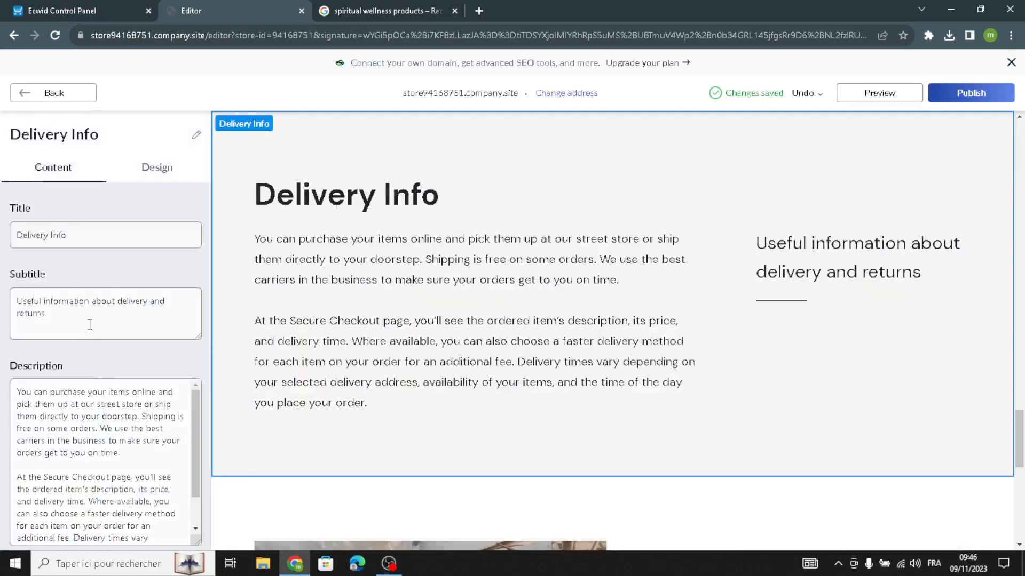
pyautogui.moveTo(48, 313); pyautogui.dragTo(2, 252)
pyautogui.moveTo(155, 245); pyautogui.dragTo(4, 239)
pyautogui.moveTo(64, 323); pyautogui.dragTo(3, 280)
pyautogui.scroll(-3, 93, 458)
pyautogui.moveTo(178, 491); pyautogui.dragTo(89, 380)
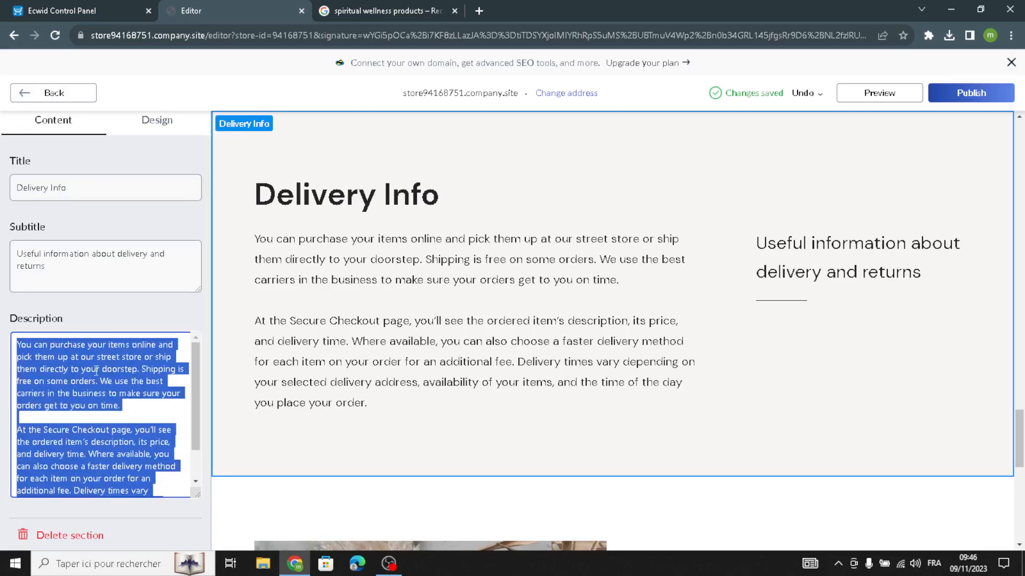
pyautogui.scroll(2, 89, 380)
pyautogui.click(157, 167)
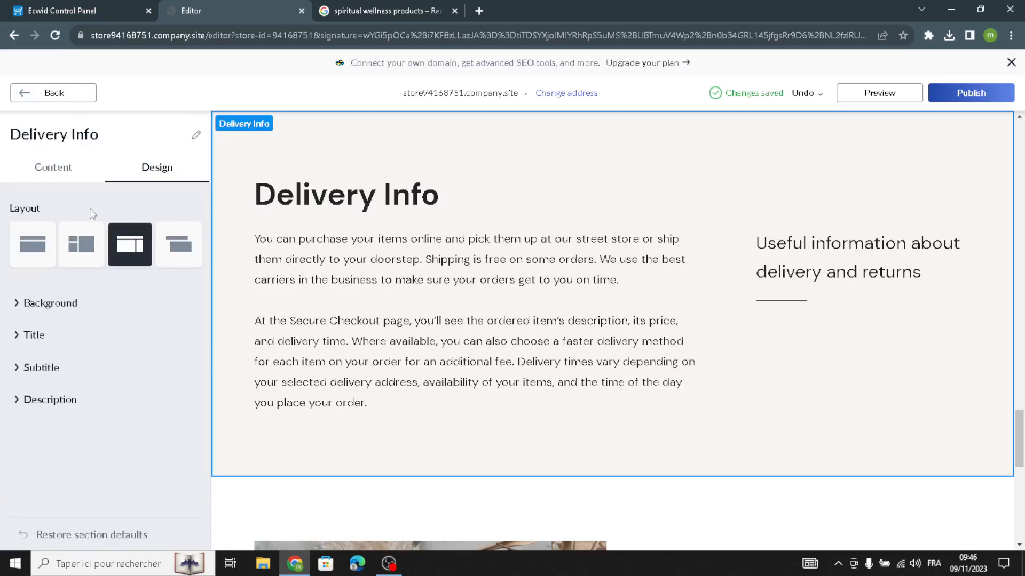
pyautogui.click(74, 95)
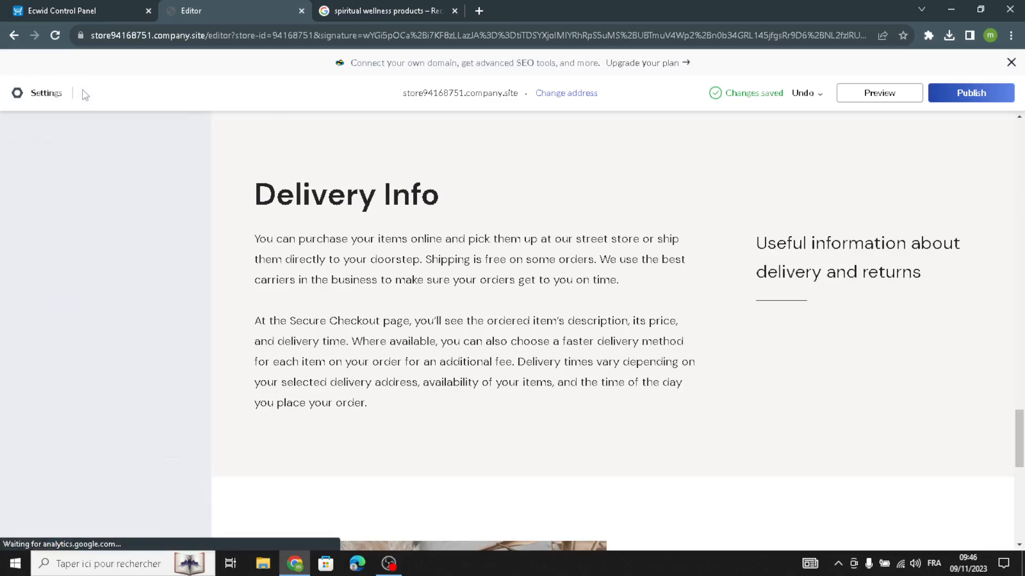
# Open the Contacts section and examine its title, description, address, hours and contact settings.
pyautogui.click(79, 396)
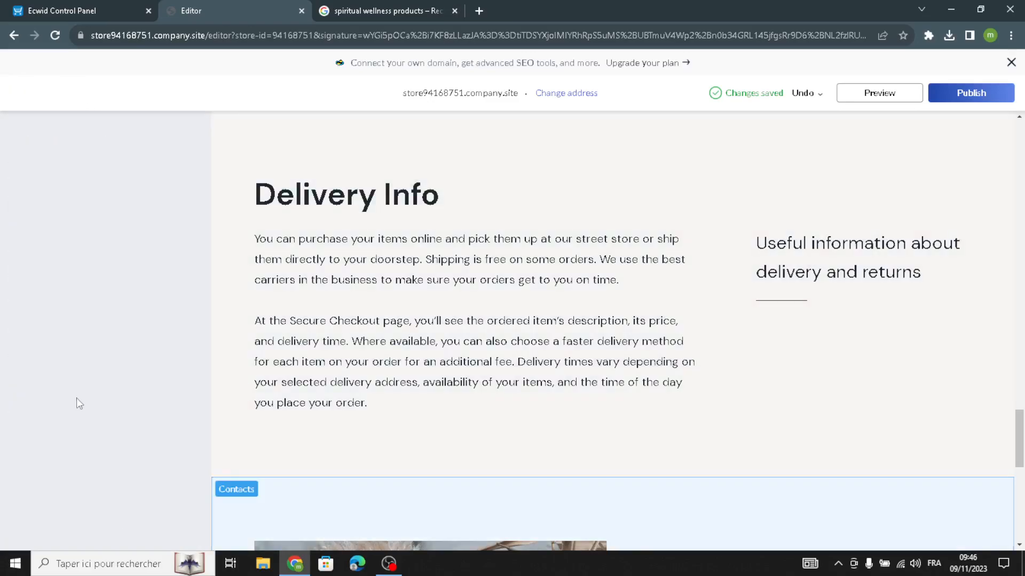
pyautogui.moveTo(182, 344); pyautogui.dragTo(4, 289)
pyautogui.scroll(-1, 113, 395)
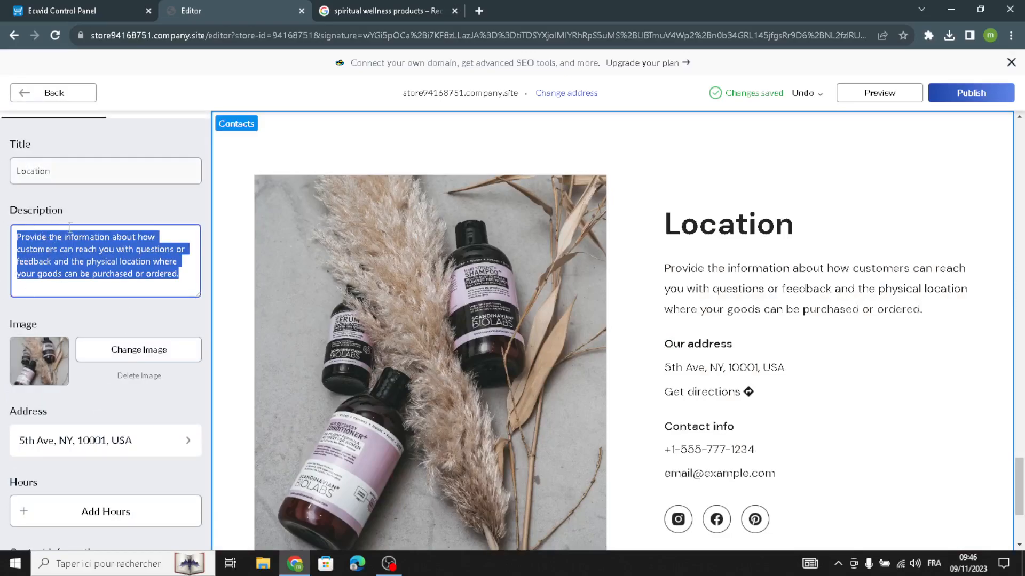
pyautogui.scroll(-2, 64, 318)
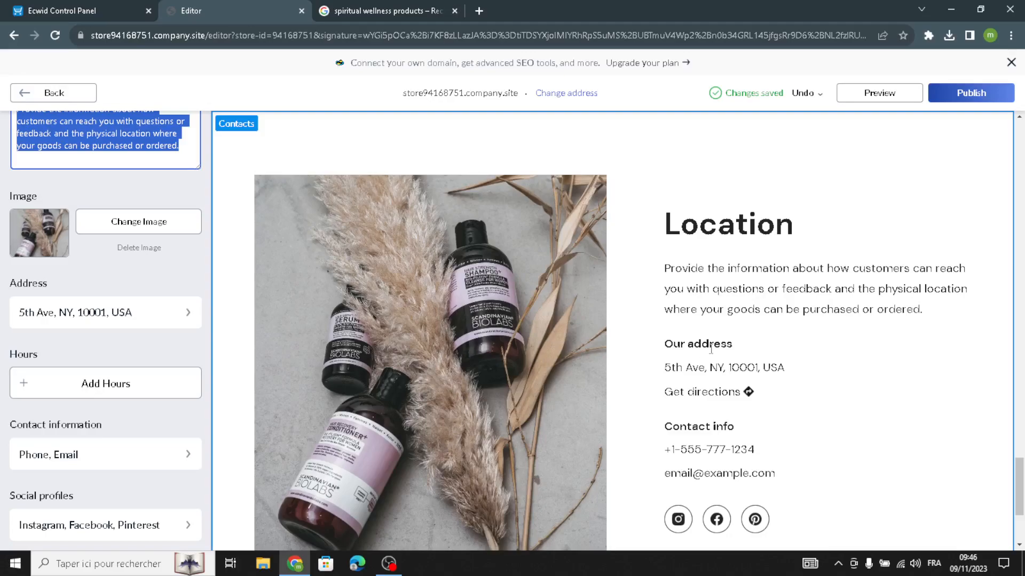
pyautogui.click(65, 320)
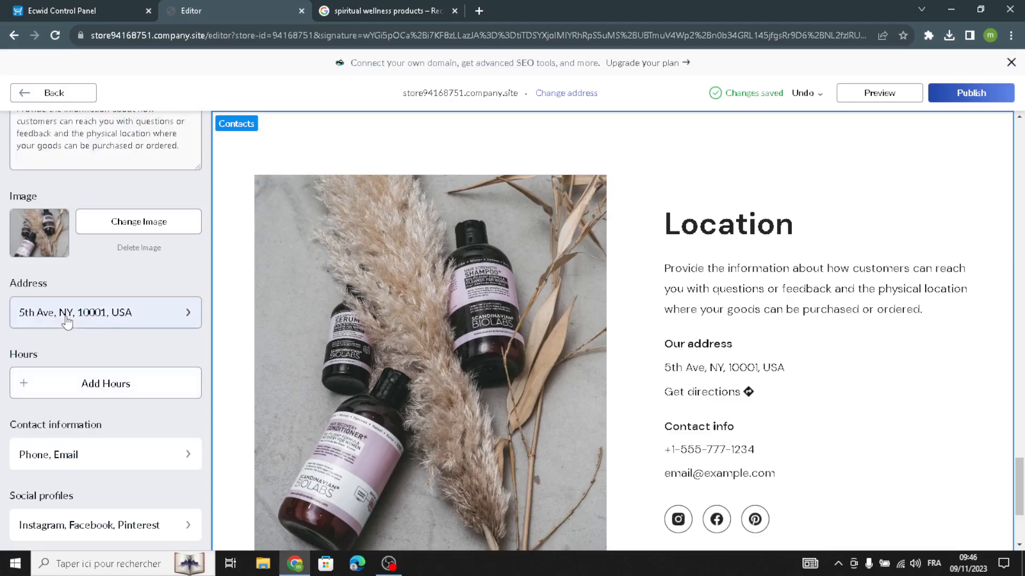
pyautogui.click(48, 93)
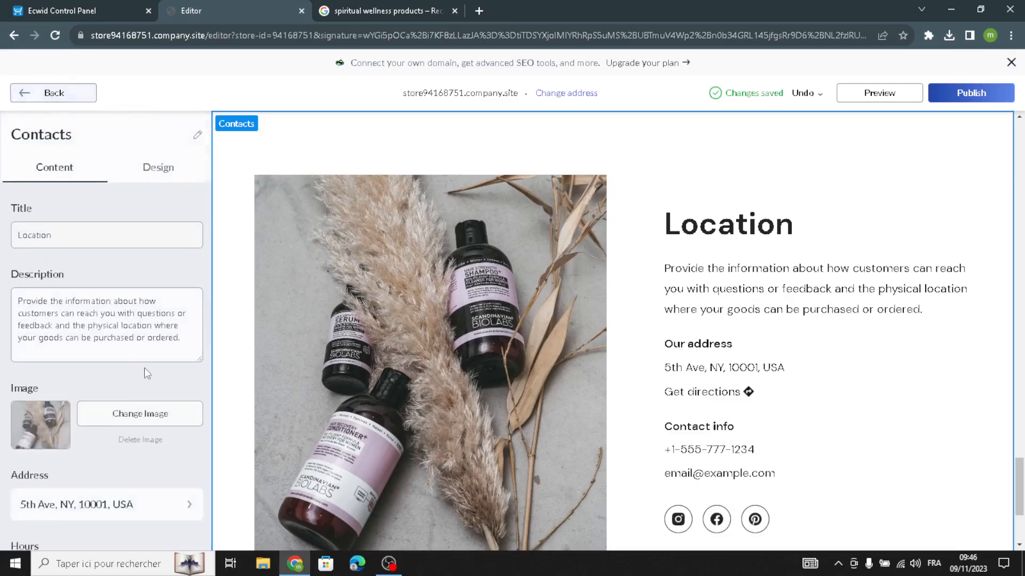
pyautogui.scroll(-3, 102, 473)
pyautogui.click(92, 447)
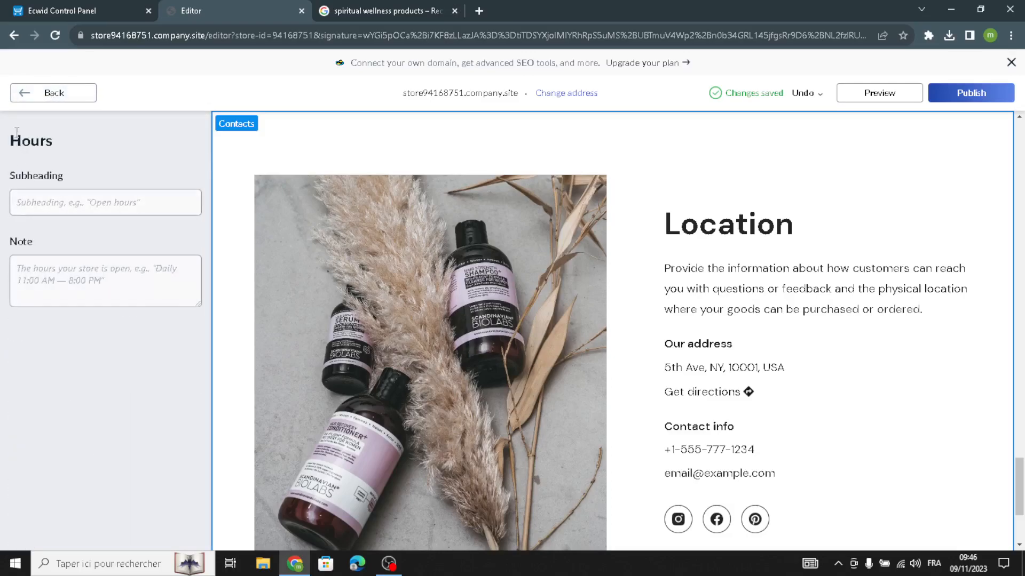
pyautogui.click(65, 97)
pyautogui.scroll(-3, 70, 373)
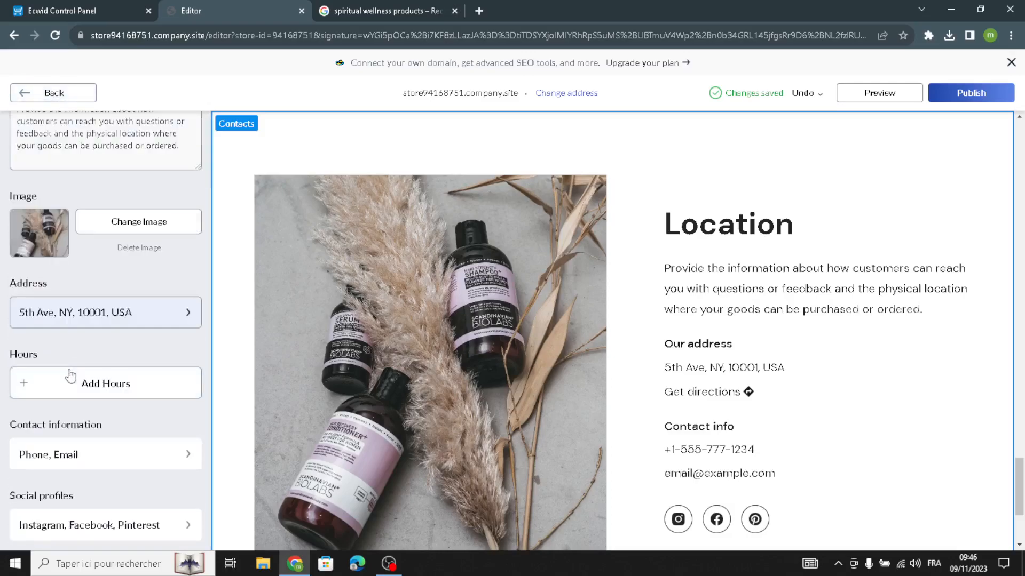
pyautogui.scroll(-1, 72, 391)
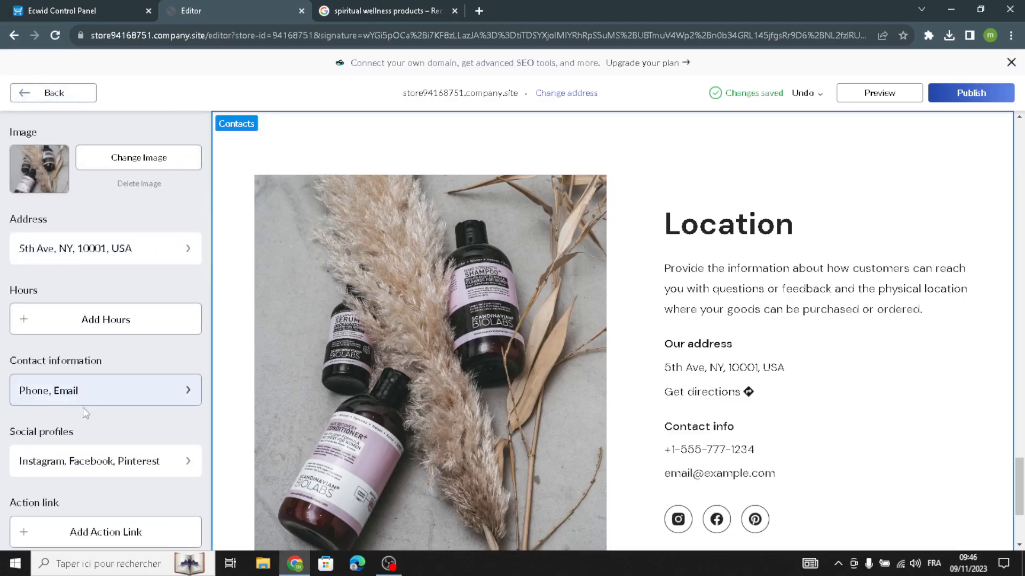
pyautogui.scroll(-1, 83, 467)
pyautogui.scroll(5, 109, 246)
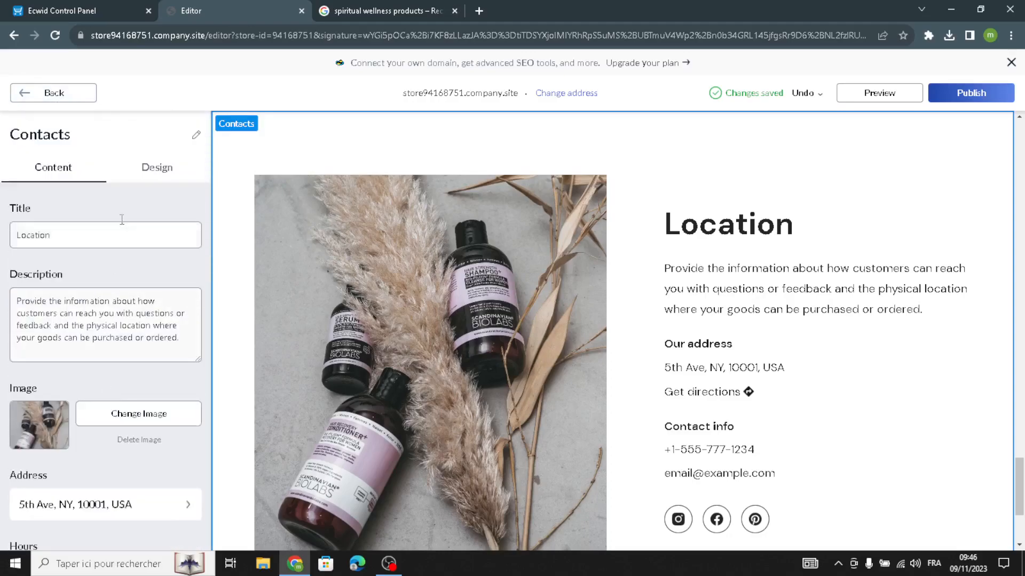
# Set the Contacts layout to the second option in the second row and return to the sections list.
pyautogui.click(168, 173)
pyautogui.click(81, 296)
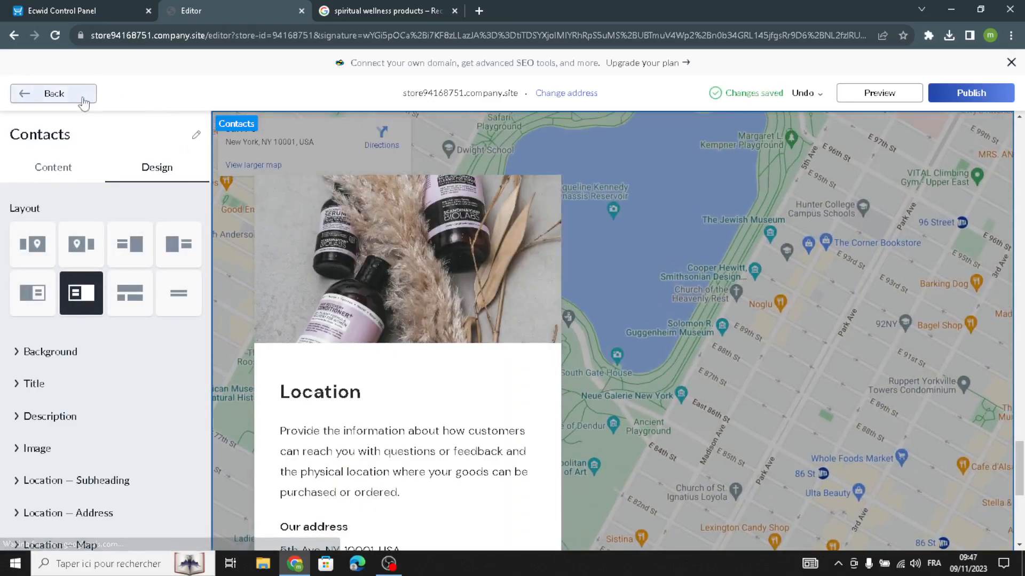
pyautogui.click(24, 94)
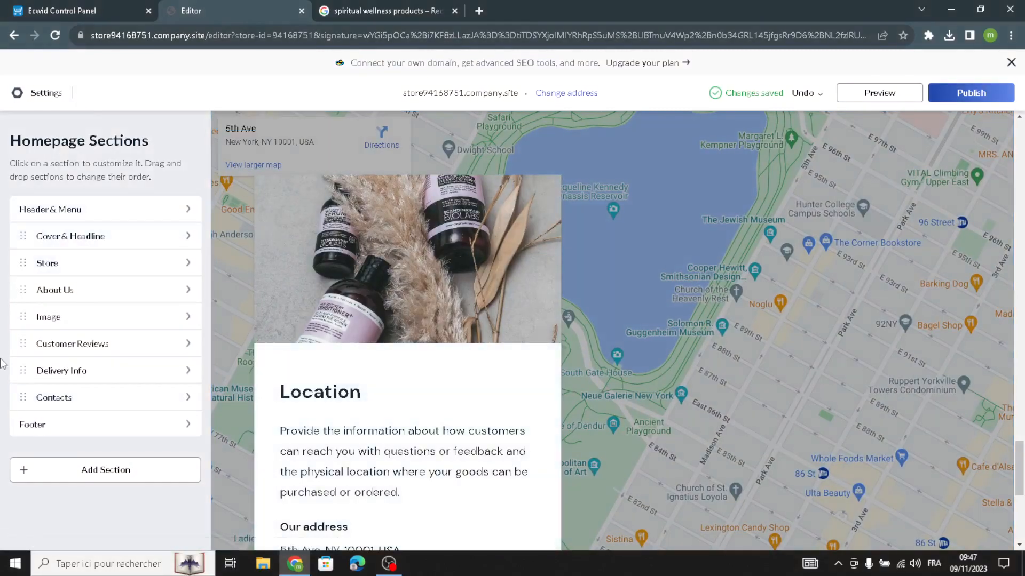
# Open the Footer section, select its copyright text and return to the sections list.
pyautogui.click(98, 434)
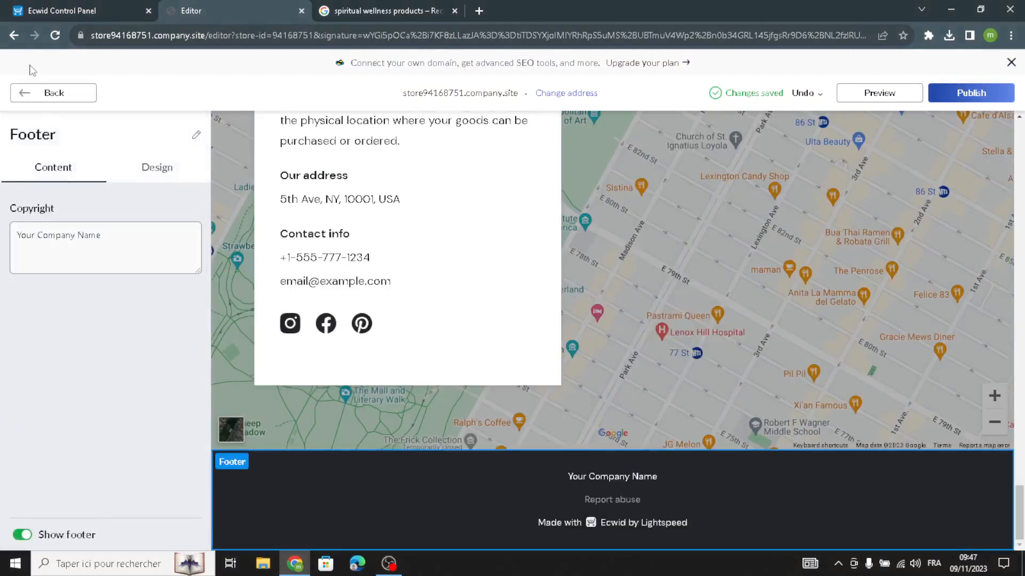
pyautogui.click(47, 254)
pyautogui.hotkey('ctrl', 'a')
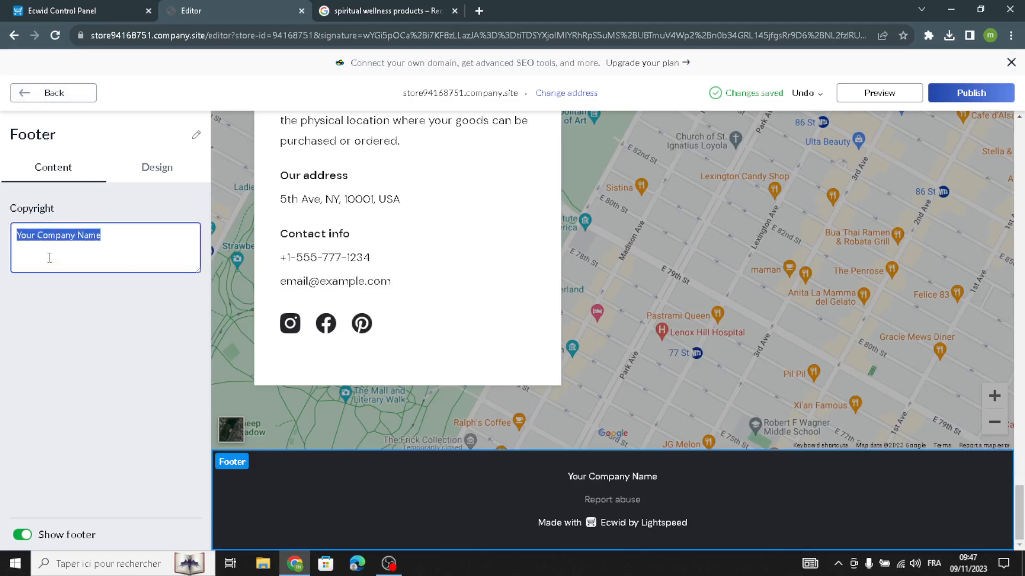
pyautogui.click(54, 95)
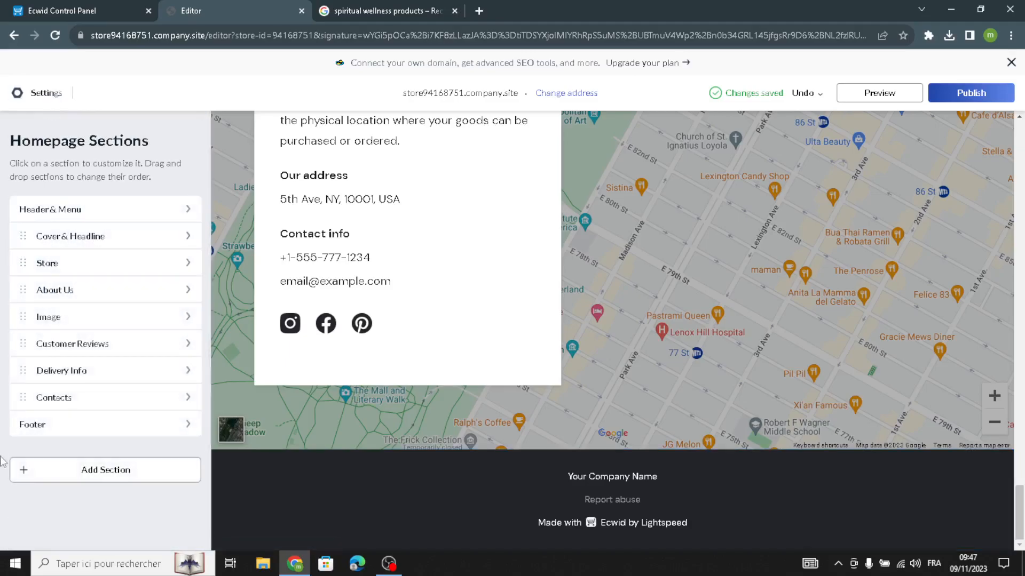
# Browse the Add Section template categories and return to the homepage sections list.
pyautogui.click(120, 477)
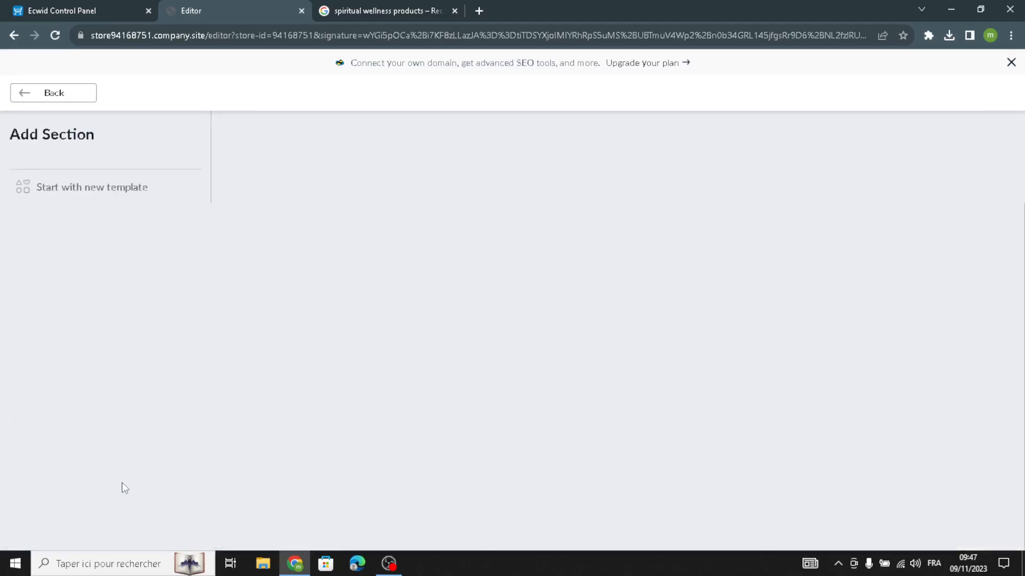
pyautogui.click(22, 229)
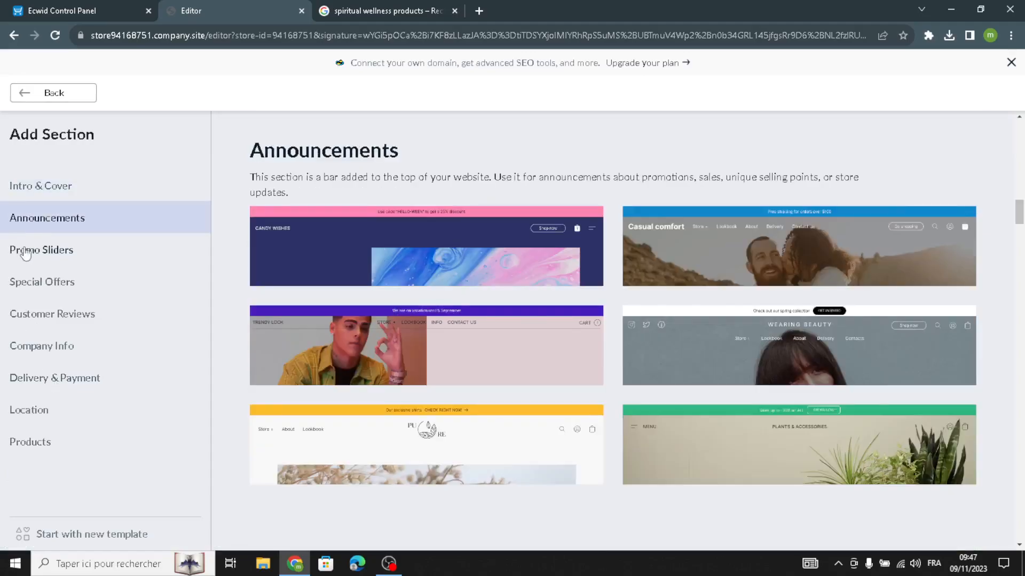
pyautogui.click(29, 251)
pyautogui.click(26, 283)
pyautogui.click(26, 318)
pyautogui.click(17, 347)
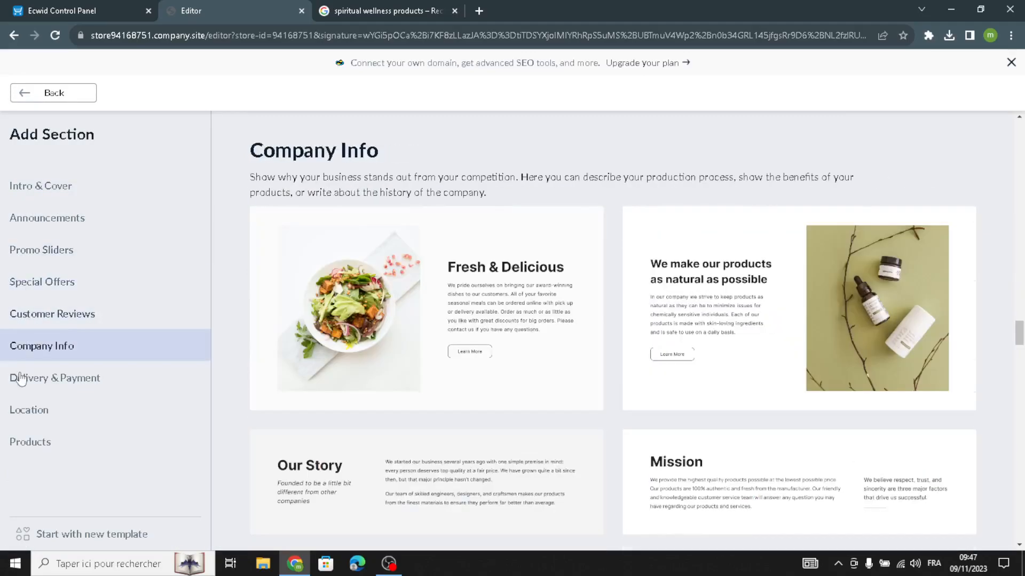
pyautogui.click(15, 379)
pyautogui.click(32, 94)
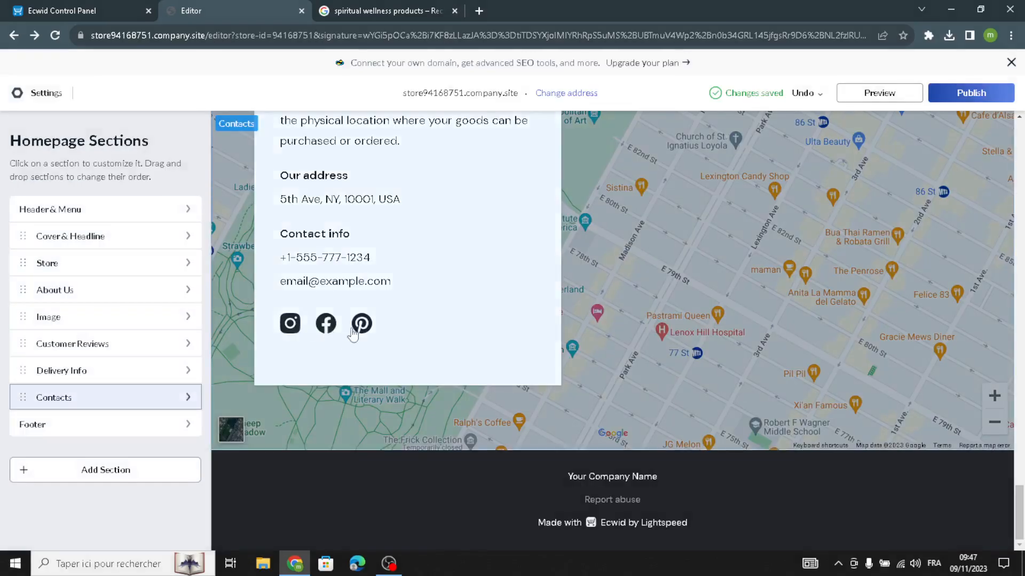
# Preview the homepage and scroll through its sections.
pyautogui.scroll(5, 587, 336)
pyautogui.scroll(5, 710, 339)
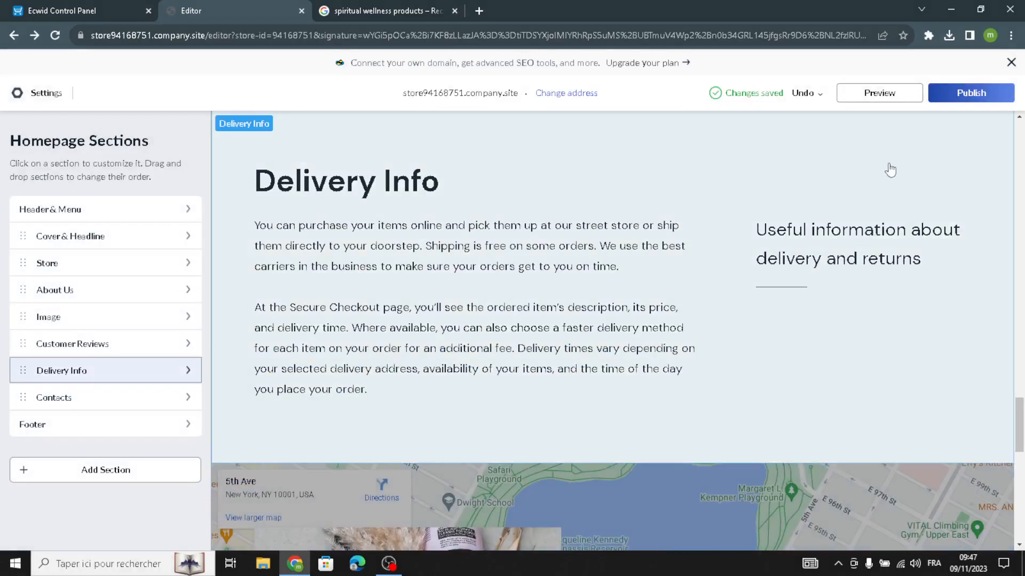
pyautogui.click(914, 97)
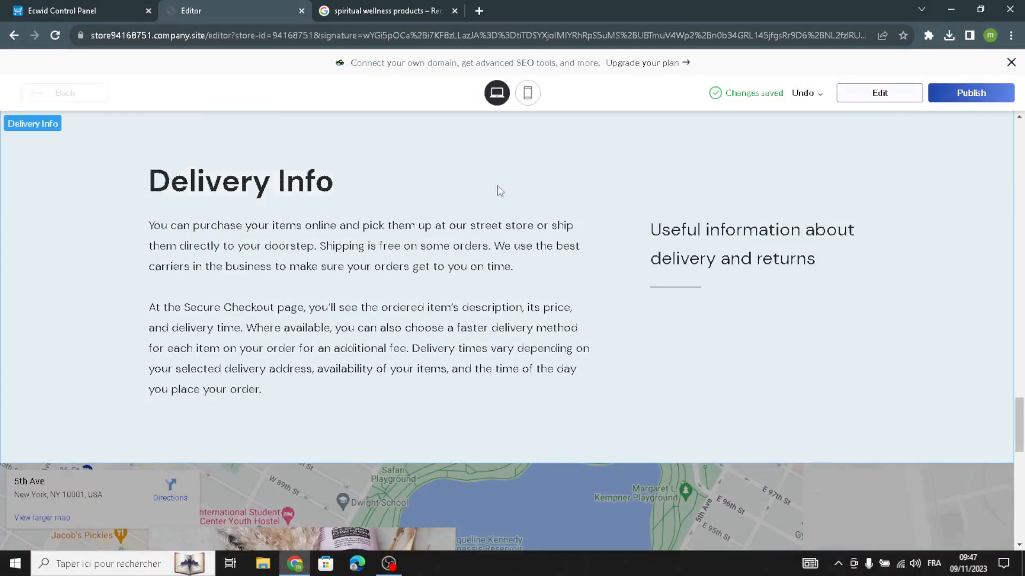
pyautogui.scroll(10, 465, 357)
pyautogui.scroll(15, 452, 368)
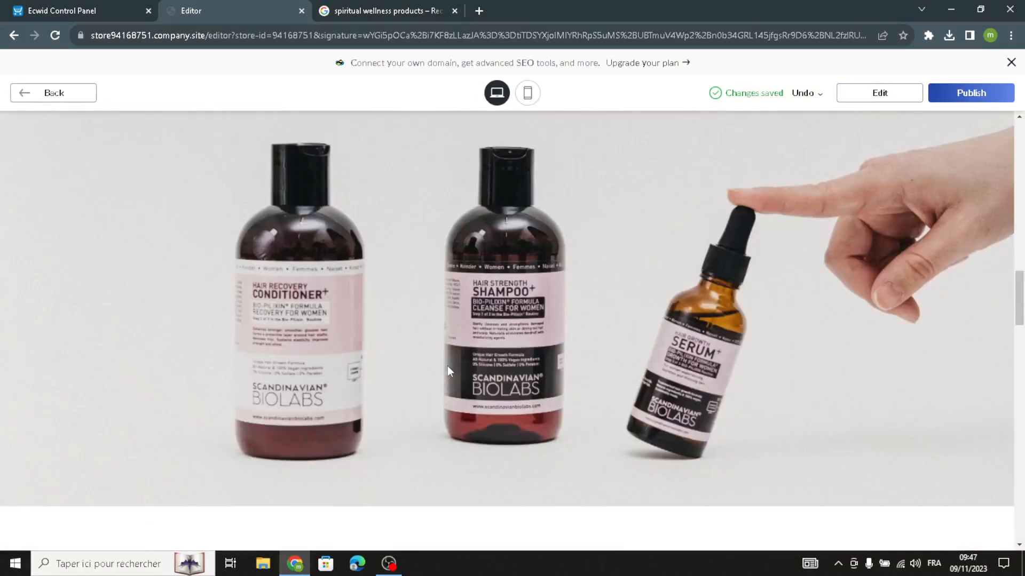
pyautogui.scroll(-2, 517, 372)
pyautogui.scroll(8, 515, 369)
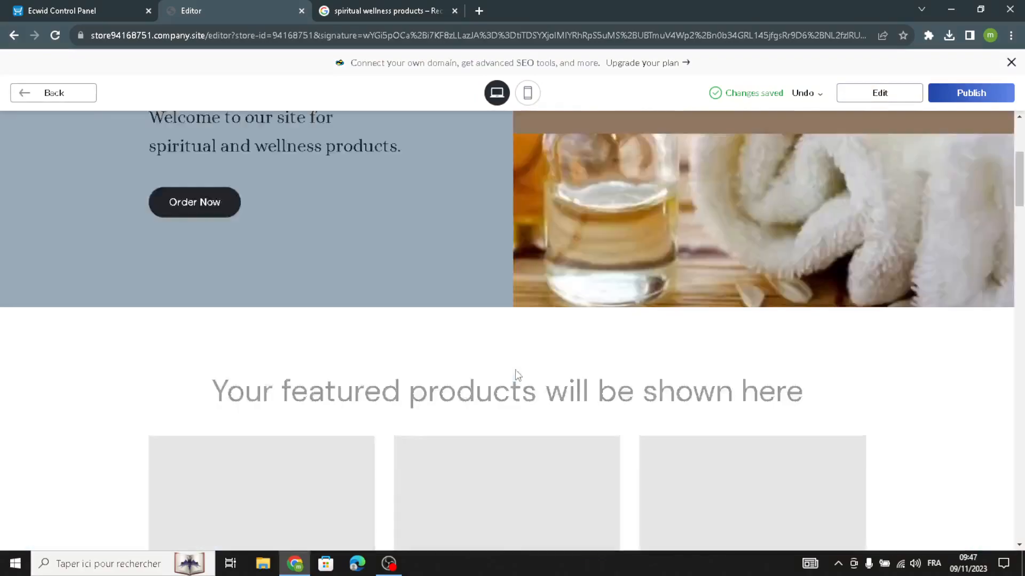
pyautogui.scroll(-7, 514, 370)
pyautogui.scroll(-20, 513, 374)
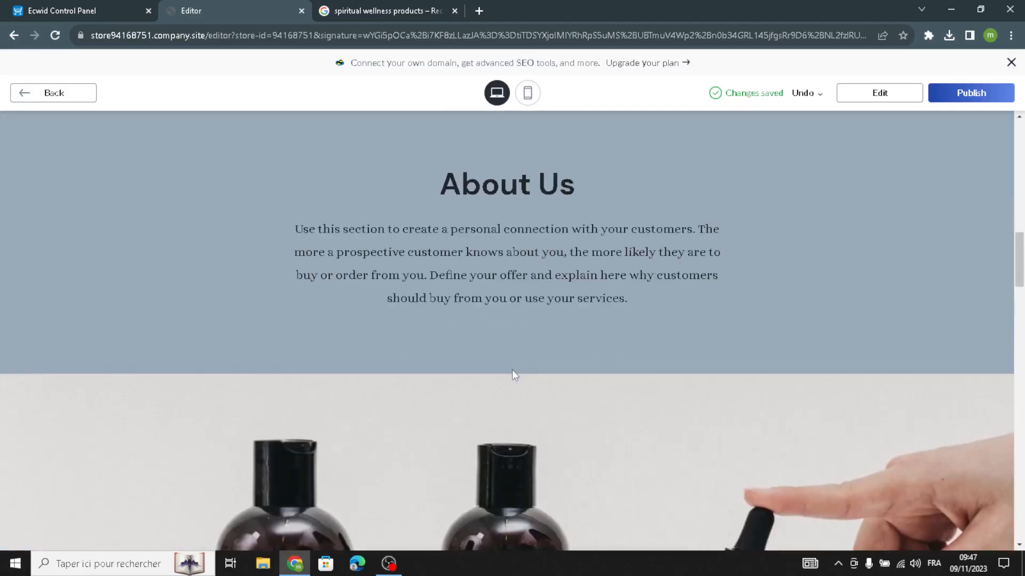
pyautogui.scroll(-5, 500, 385)
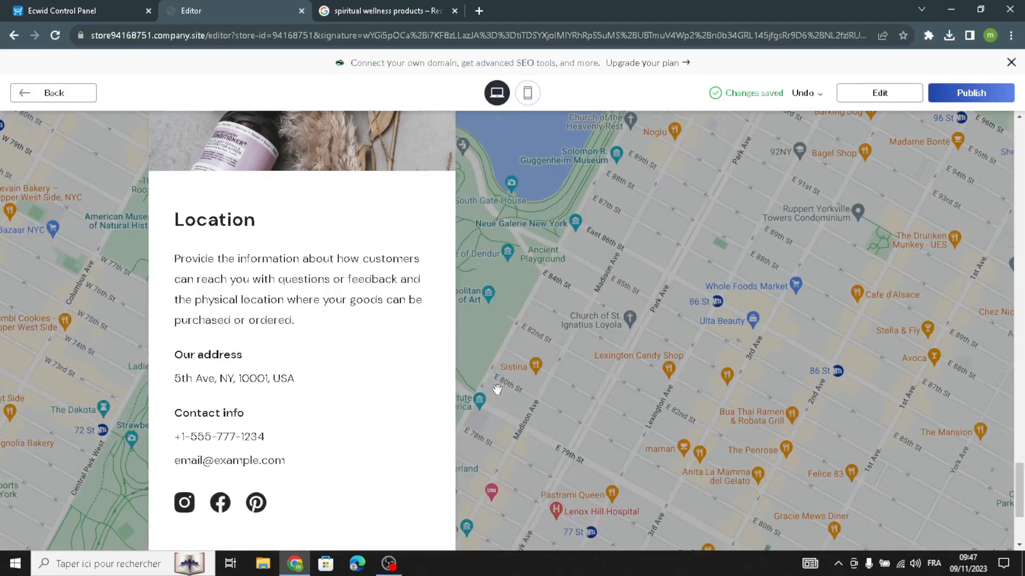
pyautogui.scroll(12, 497, 389)
pyautogui.scroll(6, 856, 259)
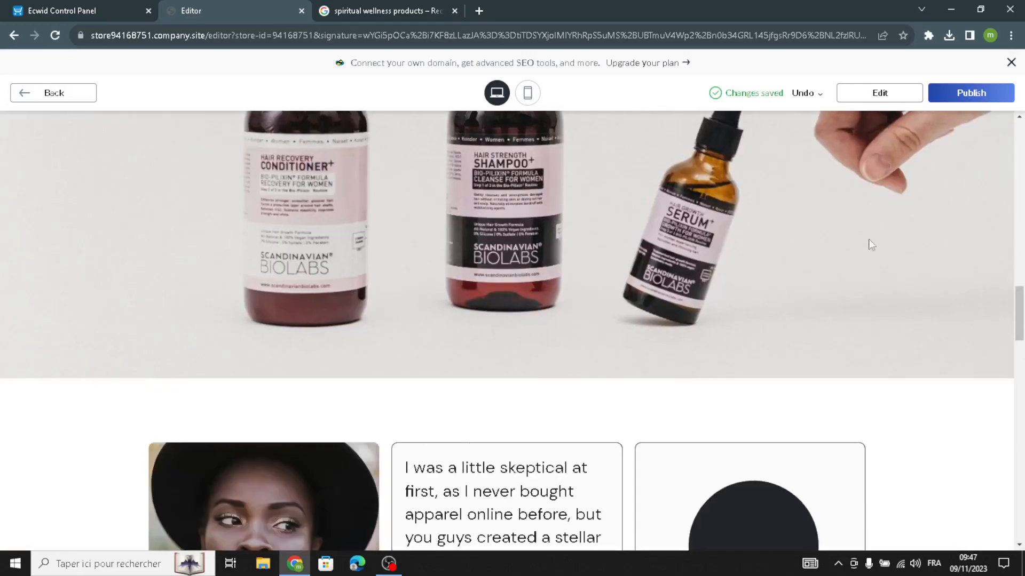
pyautogui.scroll(4, 897, 132)
# Publish the site and return to the homepage editor.
pyautogui.click(947, 101)
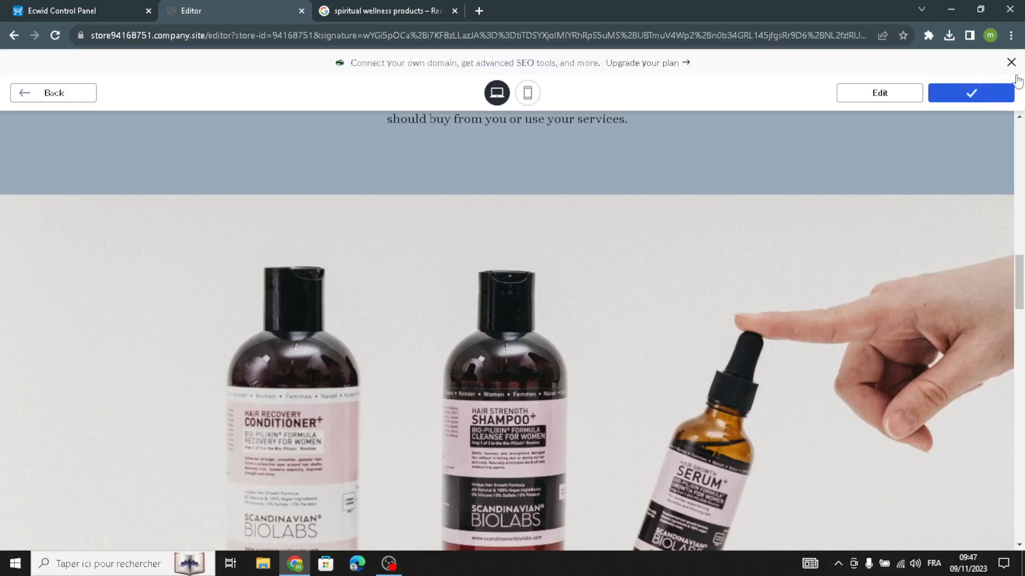
pyautogui.click(908, 100)
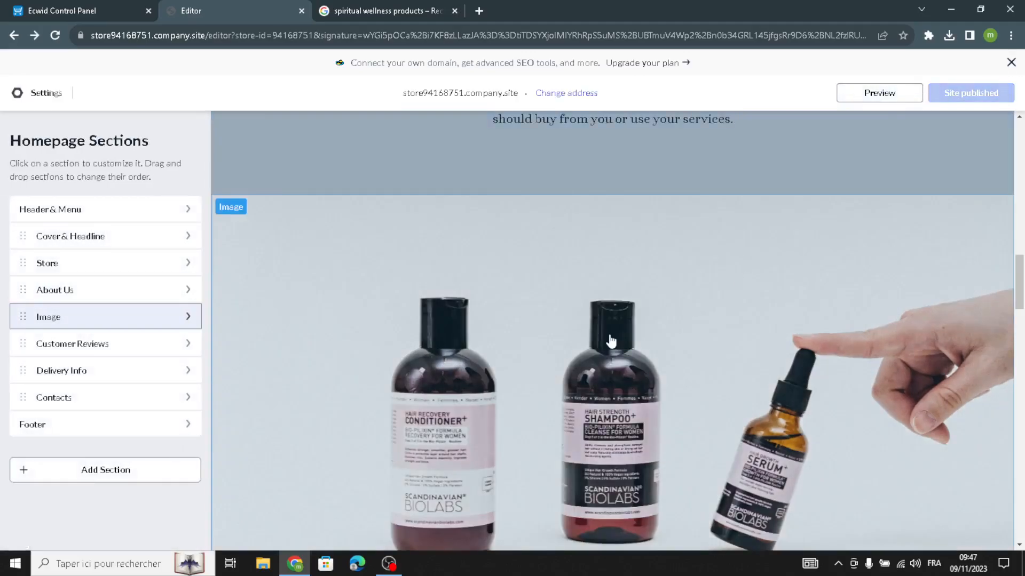
pyautogui.scroll(-5, 611, 342)
pyautogui.scroll(10, 610, 342)
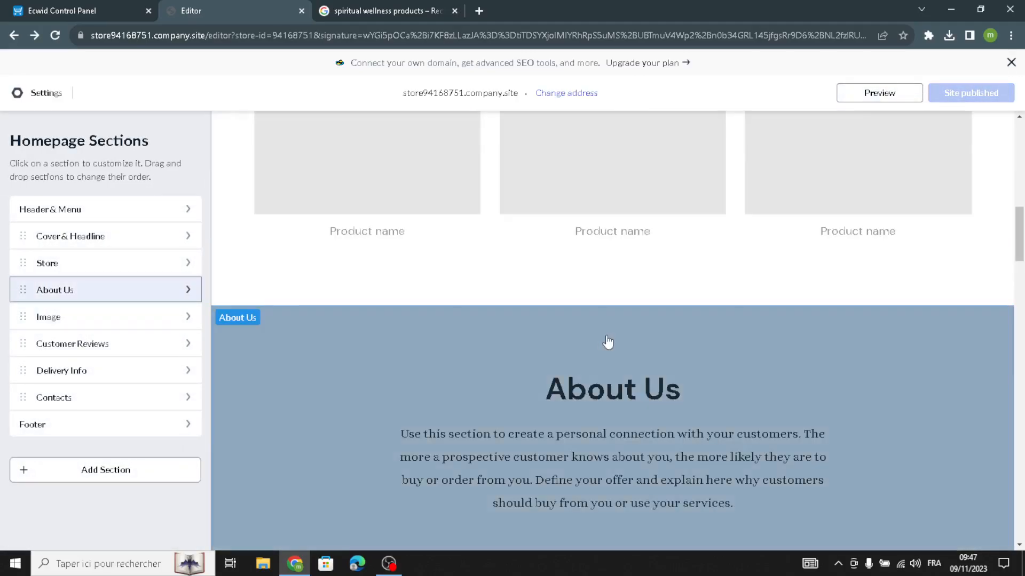